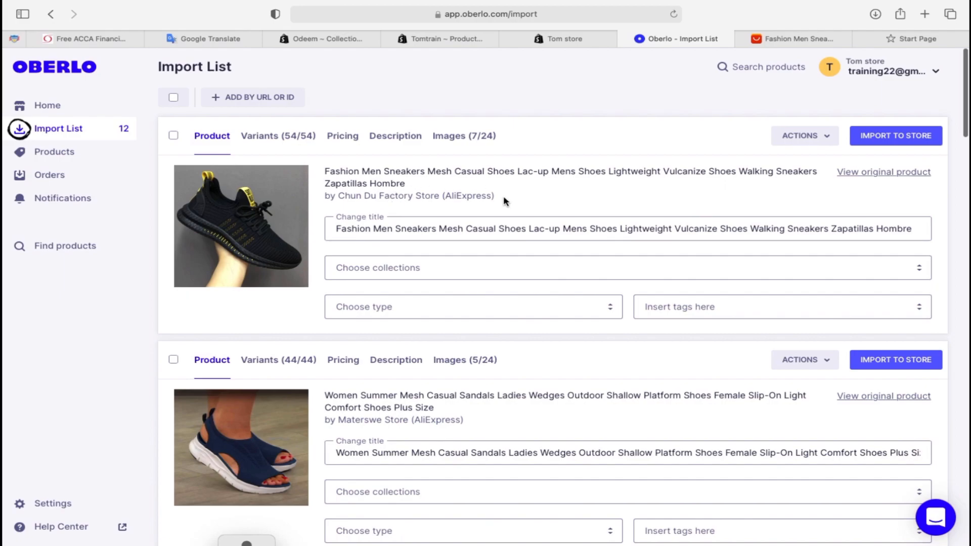
Look through all the products waiting in the import list.
scroll(416, 236, down, 7)
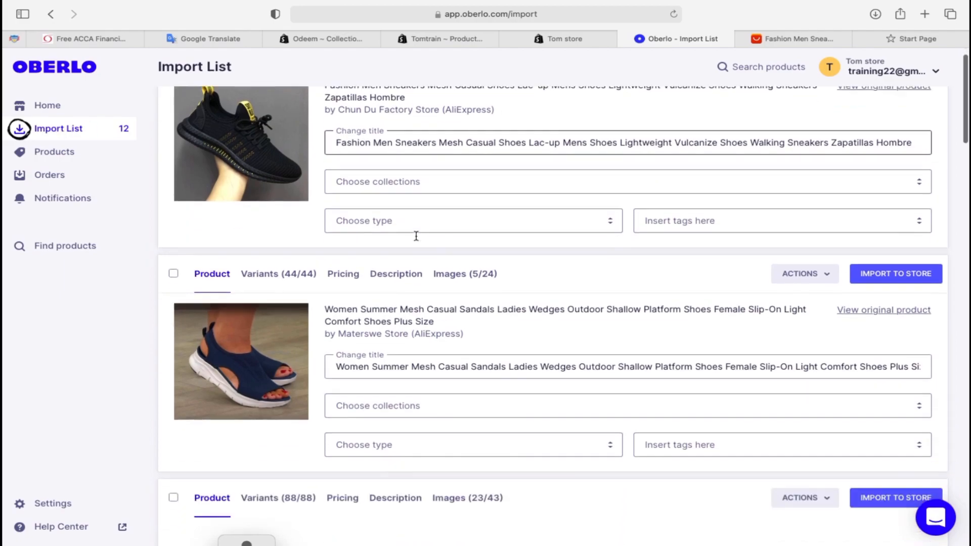
scroll(416, 239, down, 20)
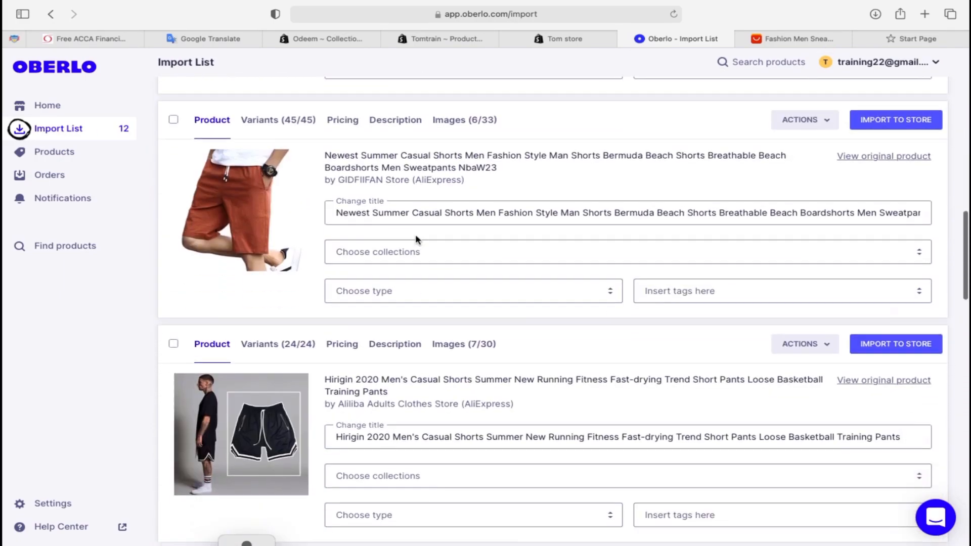
scroll(416, 239, down, 20)
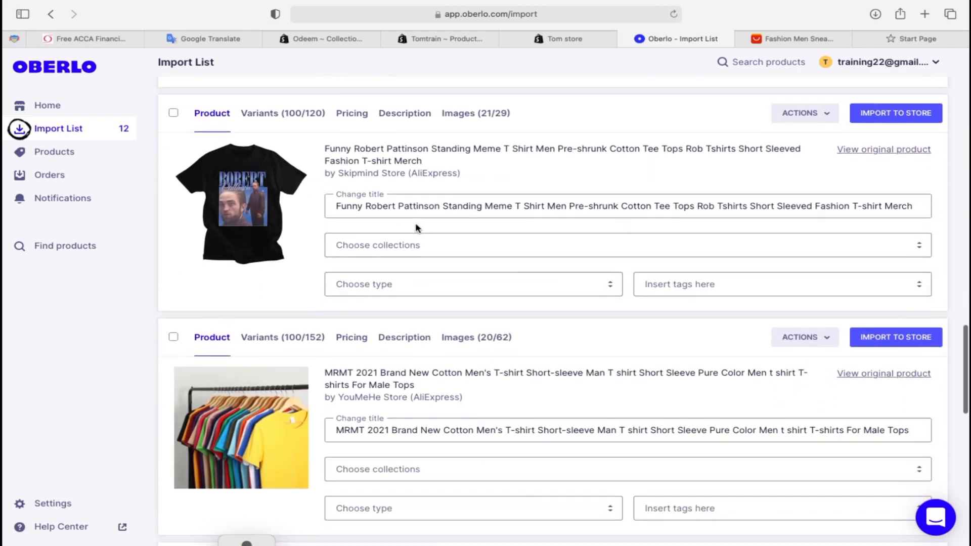
scroll(416, 227, down, 3)
scroll(416, 233, up, 20)
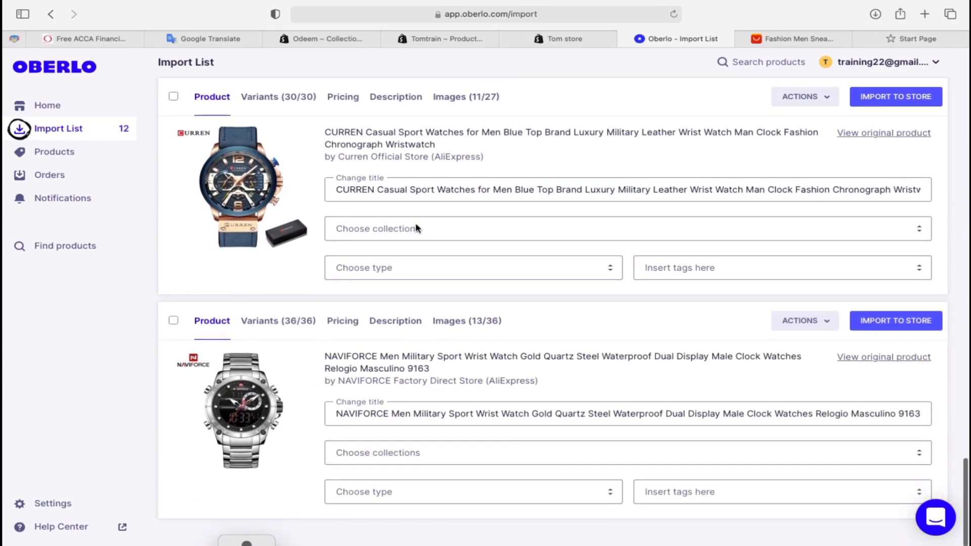
scroll(416, 236, down, 17)
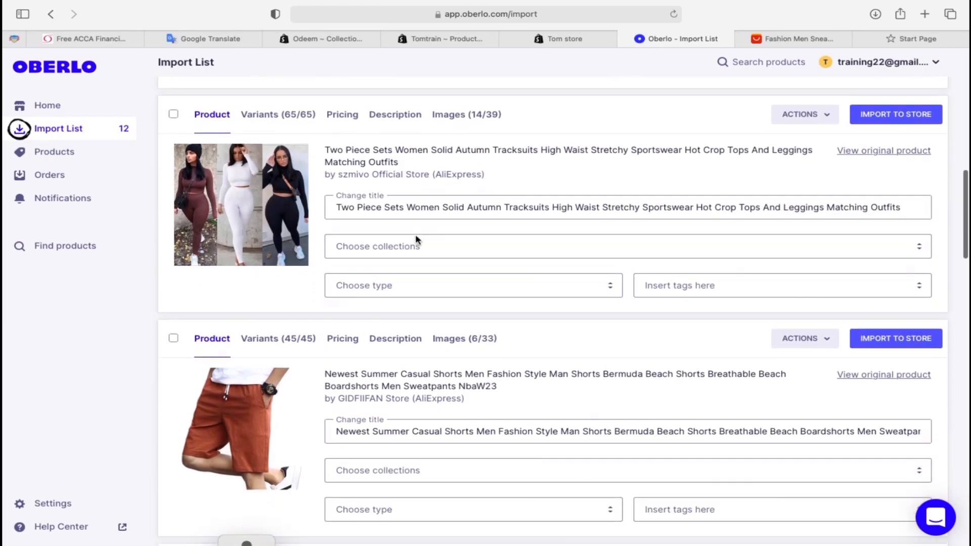
scroll(416, 239, down, 15)
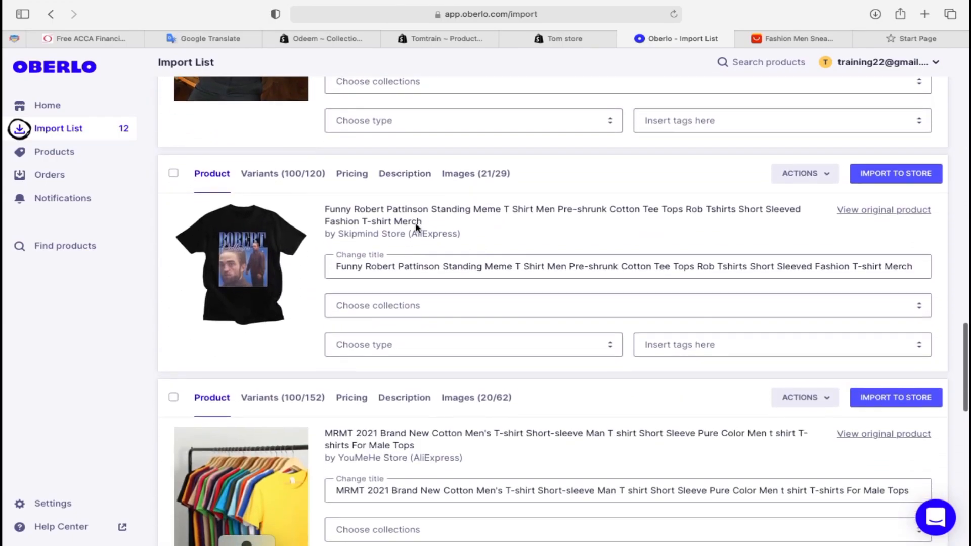
scroll(416, 228, down, 7)
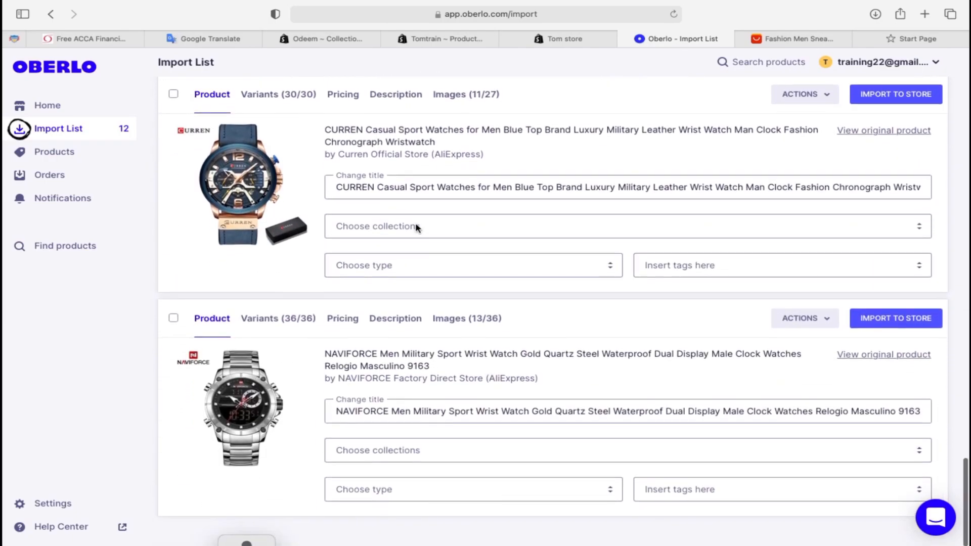
scroll(417, 228, up, 20)
scroll(416, 228, up, 10)
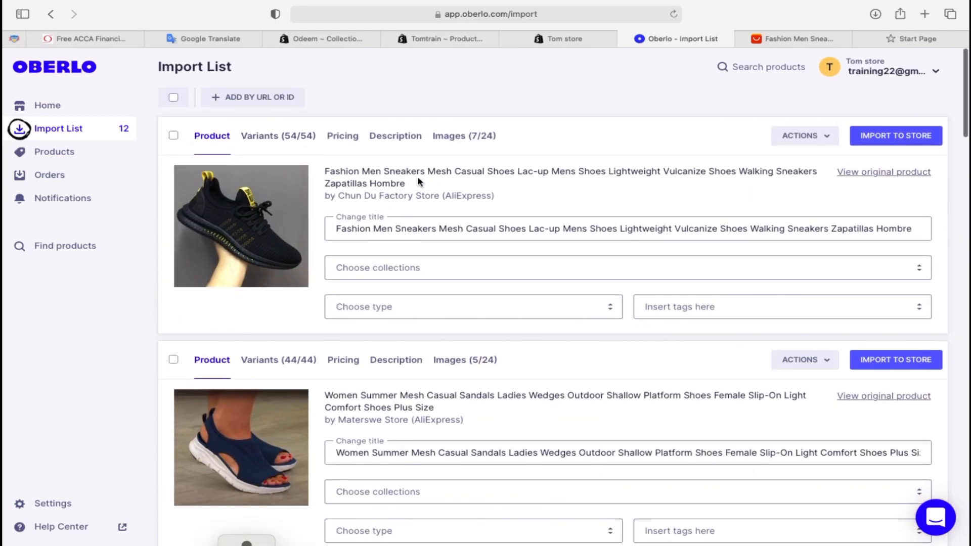
Shorten the first product's title to "Fashion Men Sneakers Mesh Casual Shoes".
click(914, 232)
drag(461, 229, 326, 228)
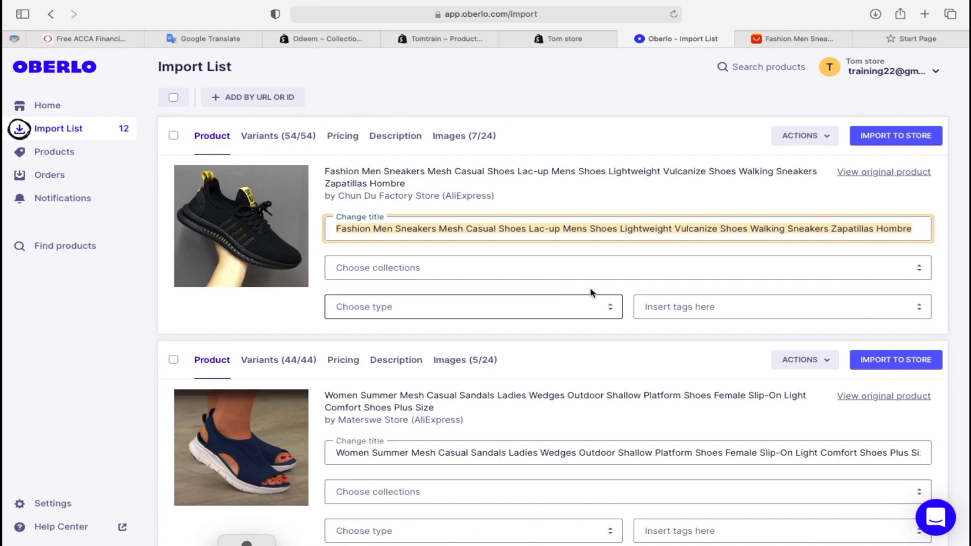
drag(917, 231, 575, 230)
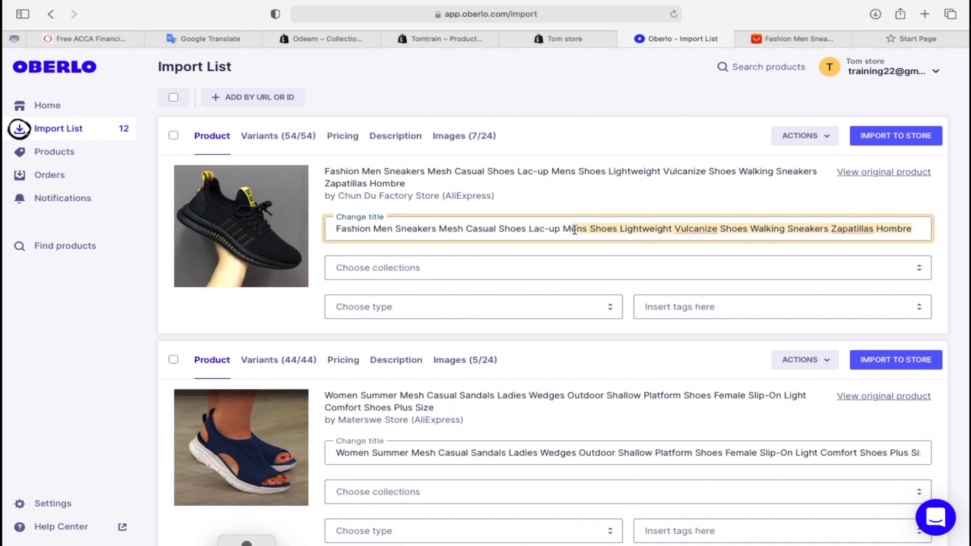
key(BackSpace)
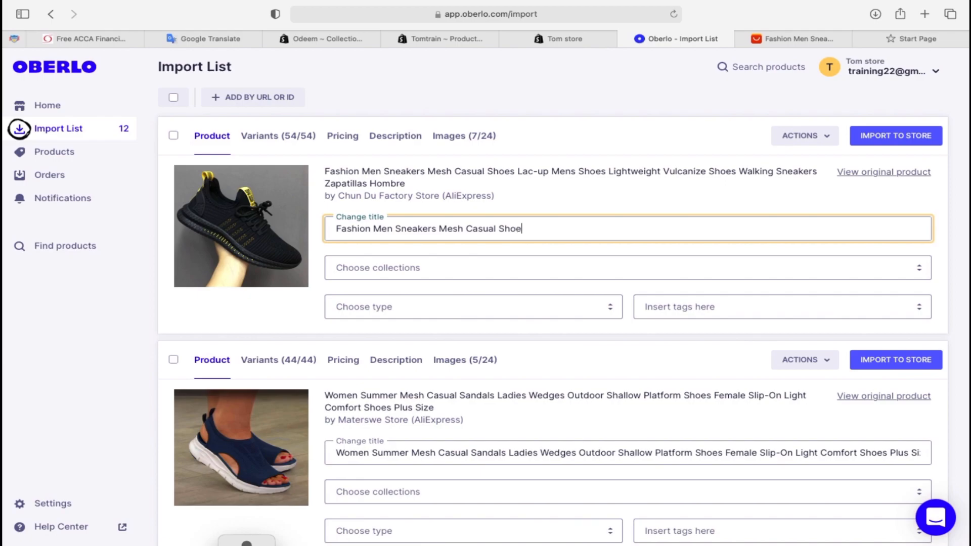
Assign the men's sneakers product to the Shoes collection.
click(560, 268)
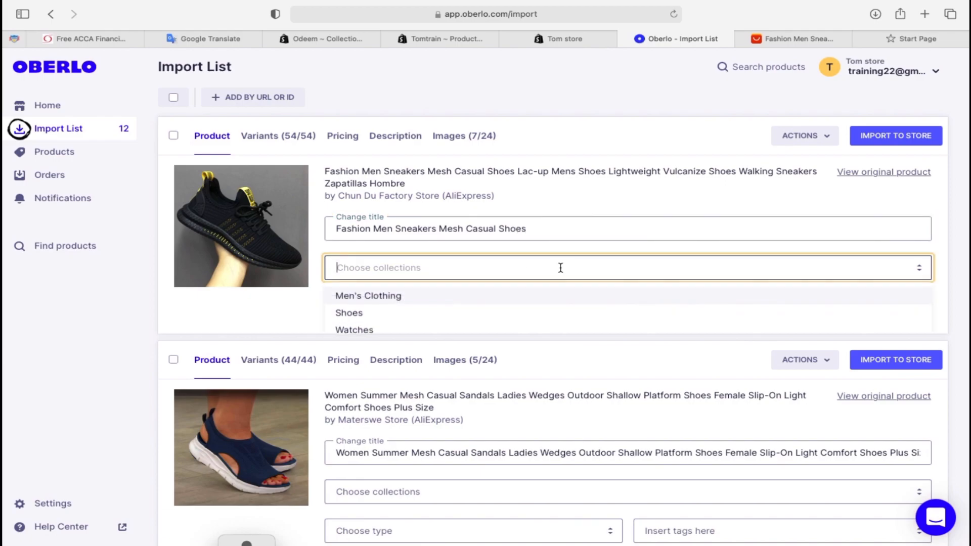
click(370, 317)
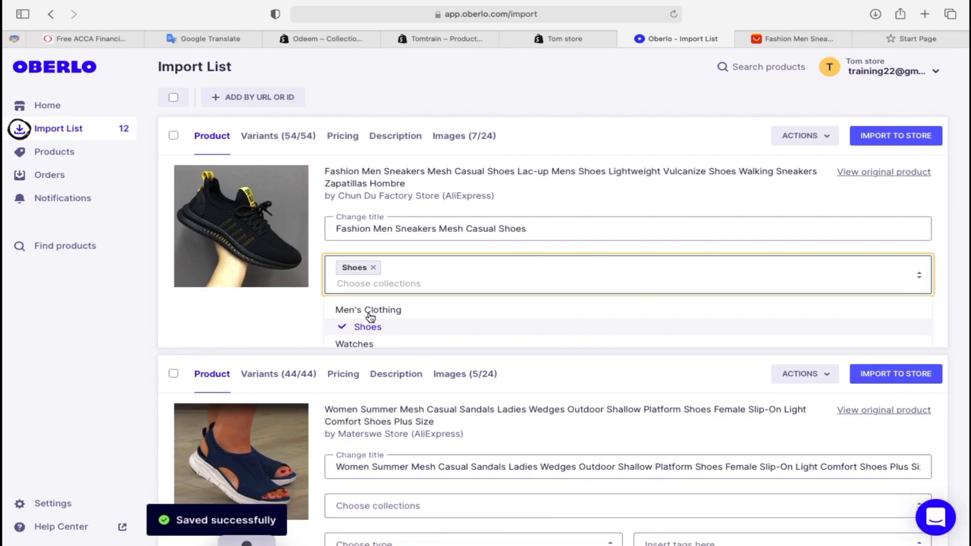
scroll(549, 324, down, 2)
scroll(549, 323, down, 2)
scroll(550, 323, up, 2)
scroll(549, 323, down, 2)
scroll(548, 323, up, 3)
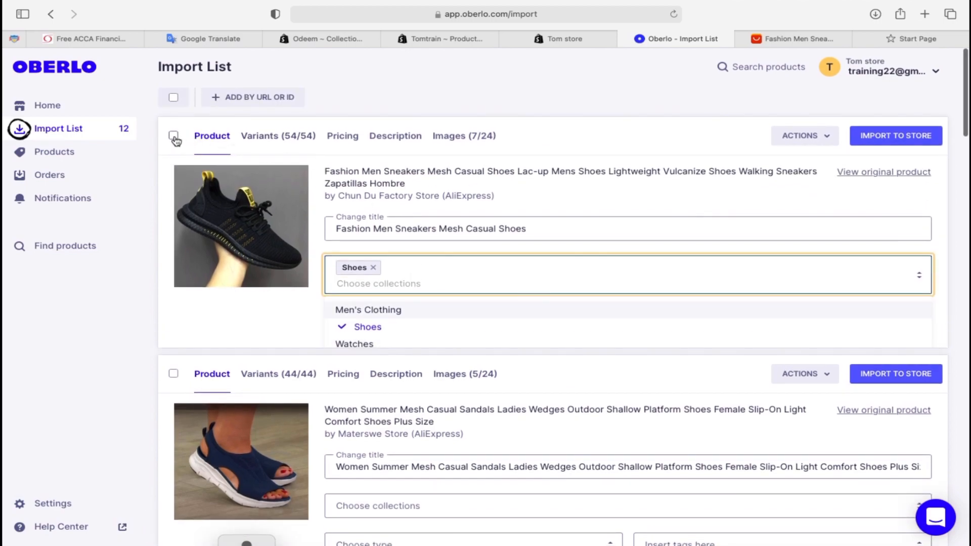
Select the men's sneakers product and check its available type and tag choices.
click(173, 135)
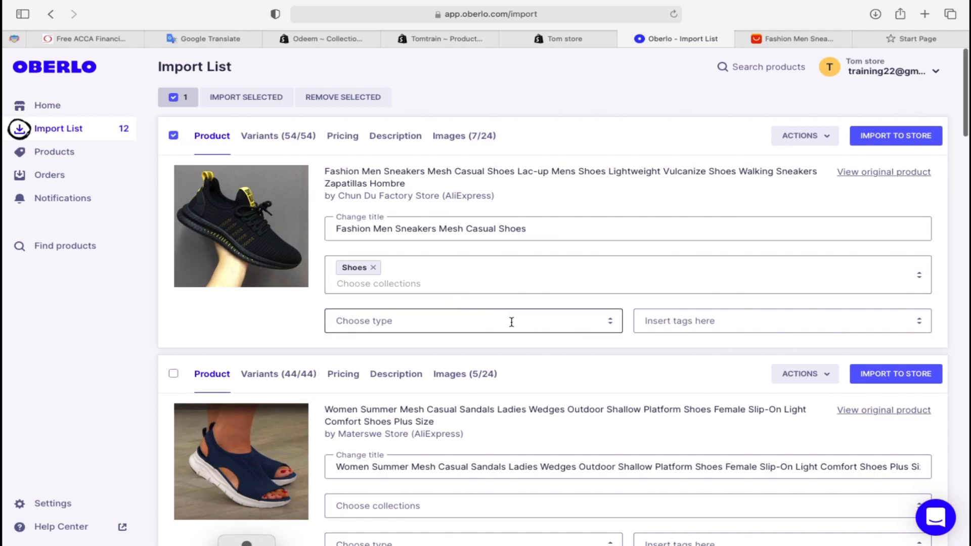
click(608, 331)
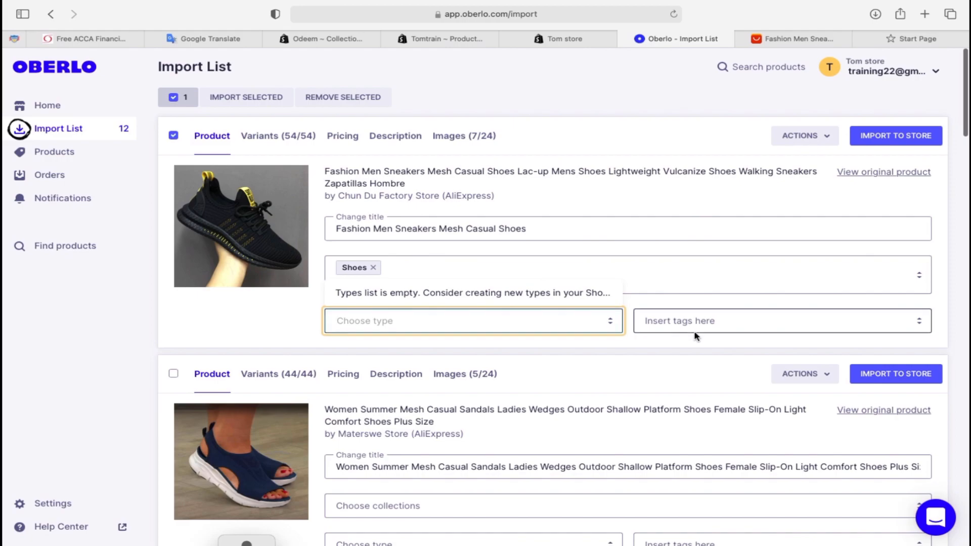
click(911, 332)
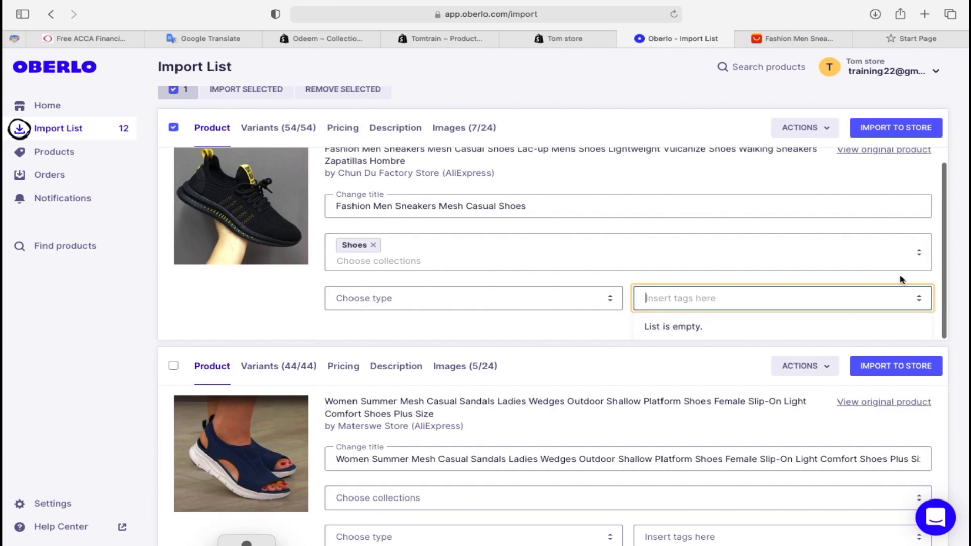
scroll(887, 281, up, 2)
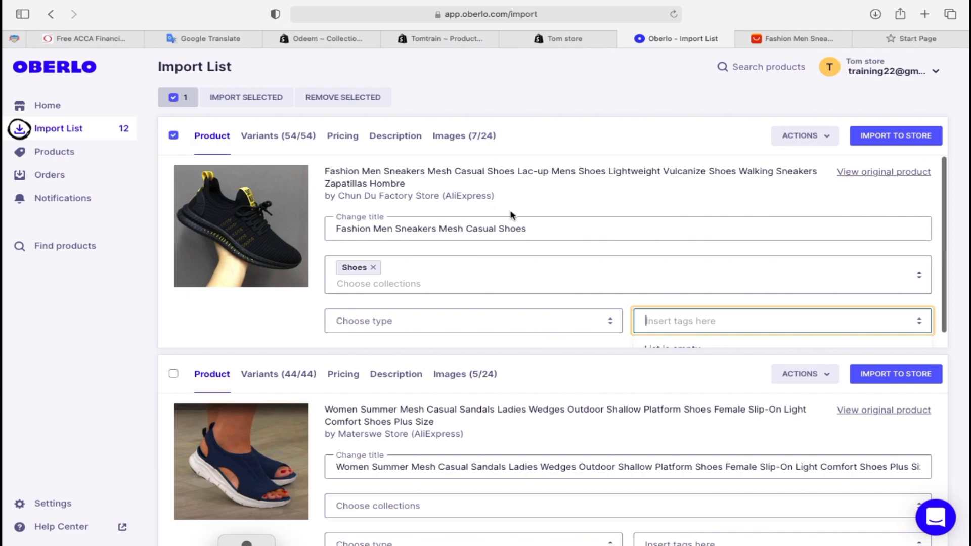
Review the men's sneakers variants by SKU, color and shoe size.
click(267, 139)
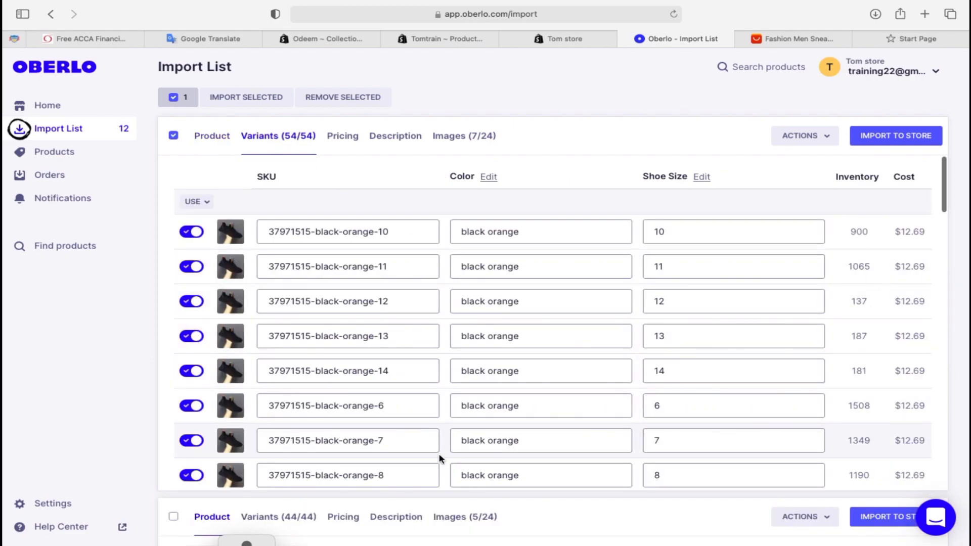
scroll(439, 458, down, 15)
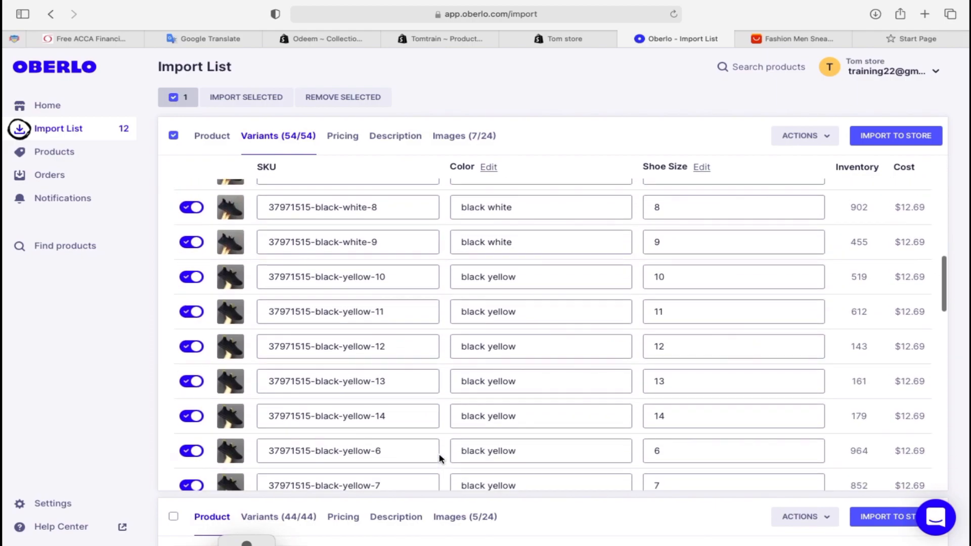
scroll(439, 458, down, 15)
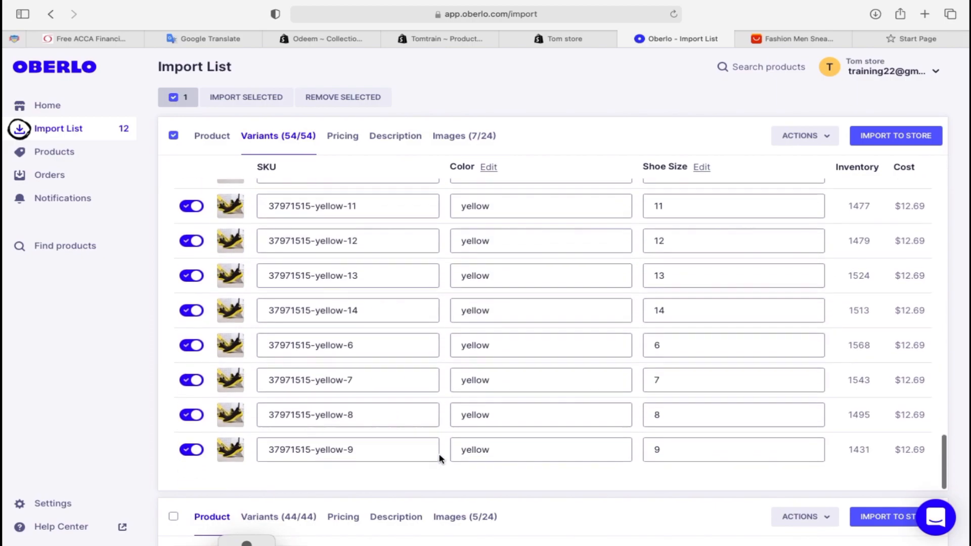
scroll(479, 330, up, 20)
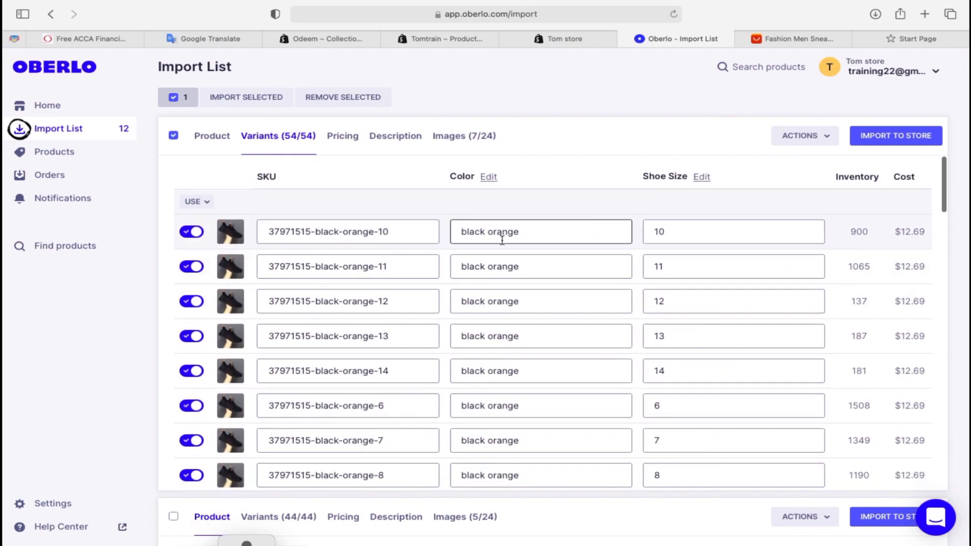
click(674, 230)
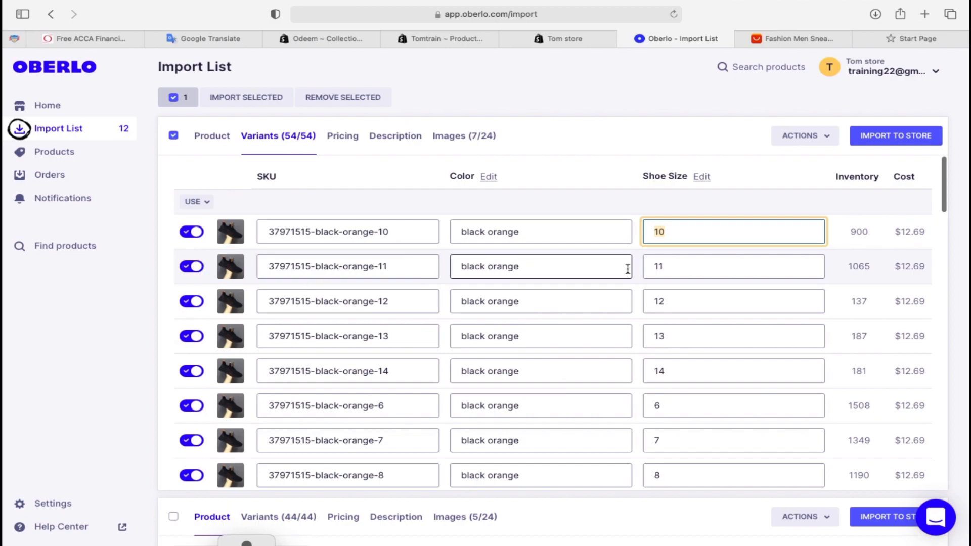
Disable the black orange variants in sizes 11, 13, 12 and 8.
click(198, 268)
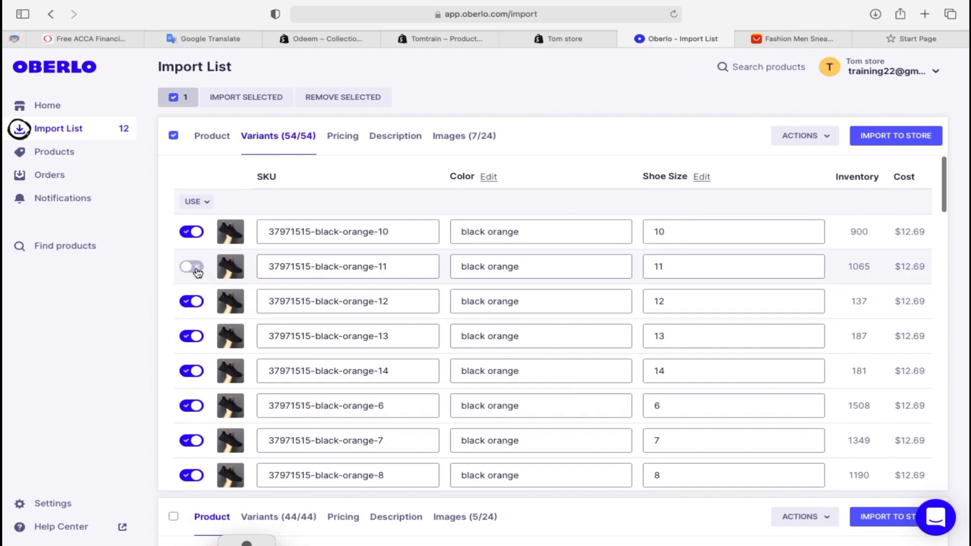
scroll(369, 341, down, 2)
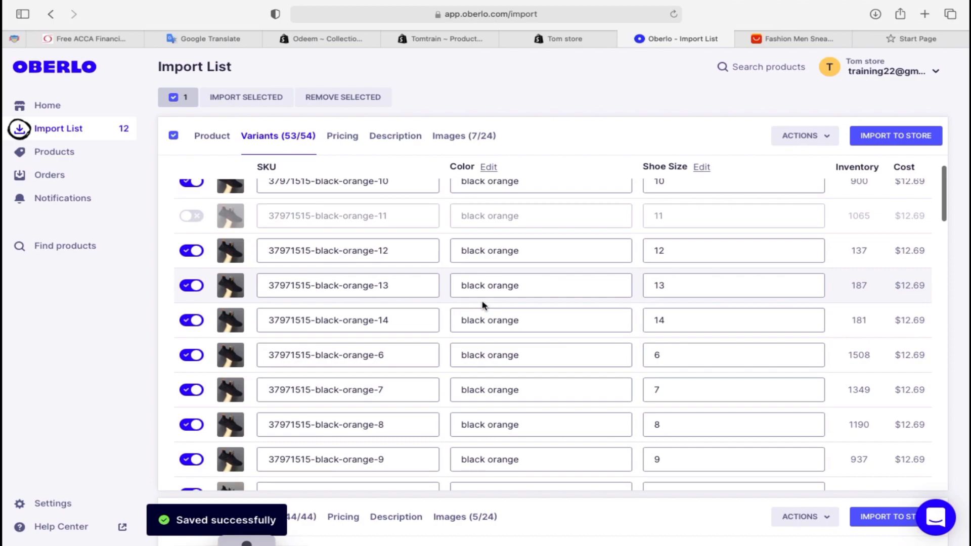
click(194, 285)
click(197, 251)
scroll(358, 368, down, 4)
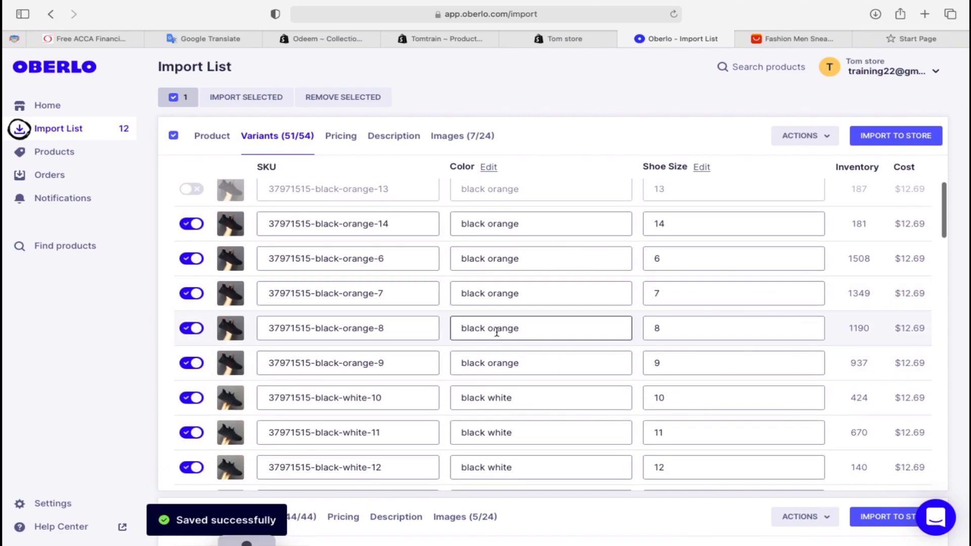
click(196, 329)
Disable the black white variants in sizes 12, 13 and 7.
scroll(260, 379, down, 4)
click(196, 374)
click(196, 403)
scroll(398, 412, down, 2)
click(196, 446)
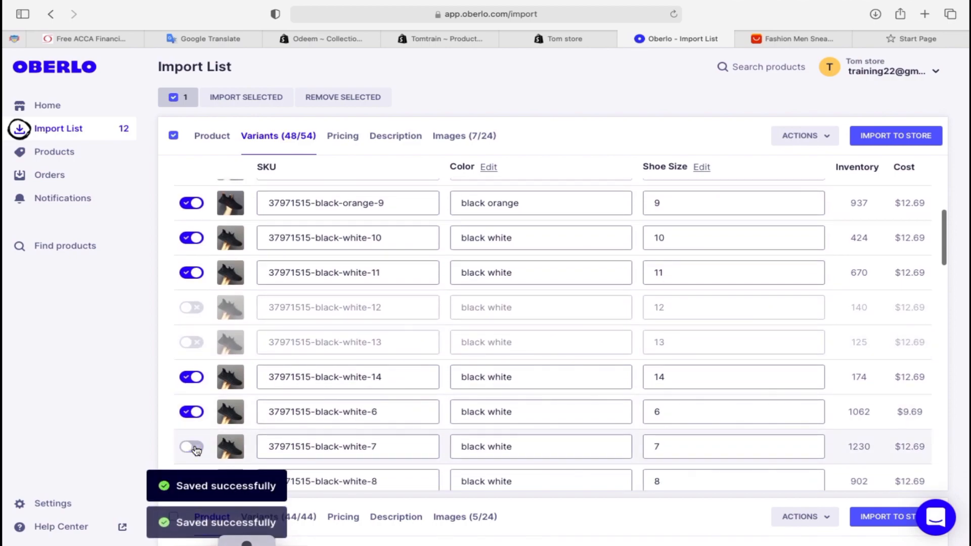
Disable the black yellow variants in sizes 11 and 10 and the black white variants in sizes 9 and 8.
scroll(401, 405, down, 8)
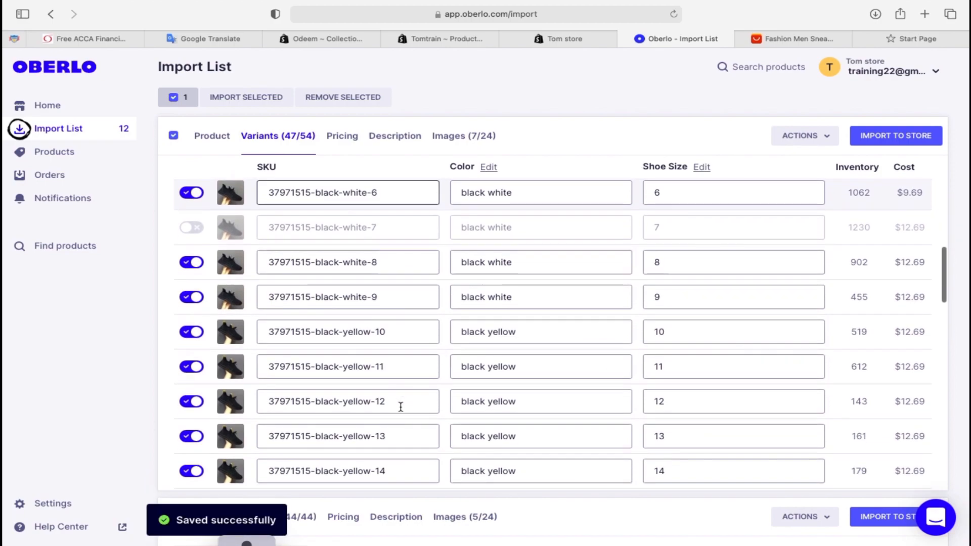
click(196, 368)
click(196, 332)
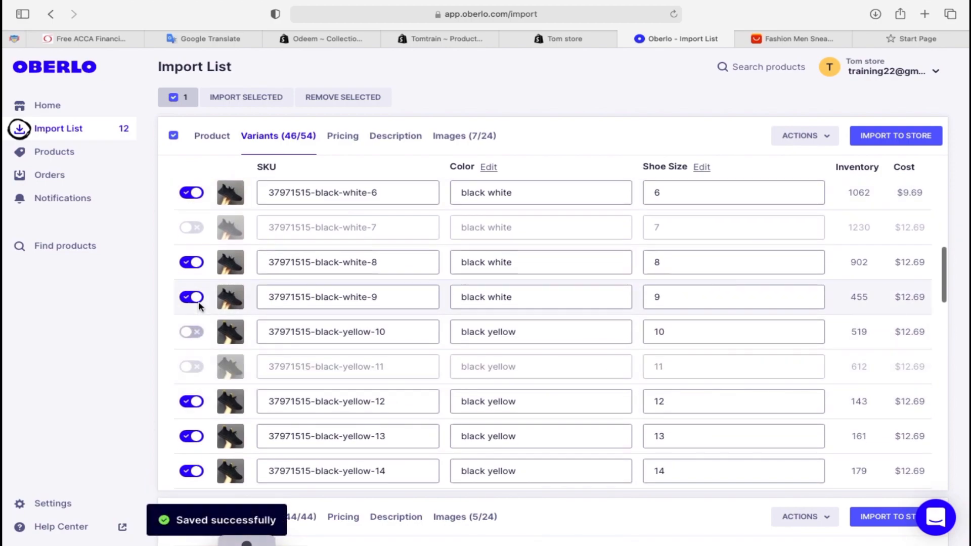
click(196, 297)
click(196, 261)
scroll(277, 371, down, 1)
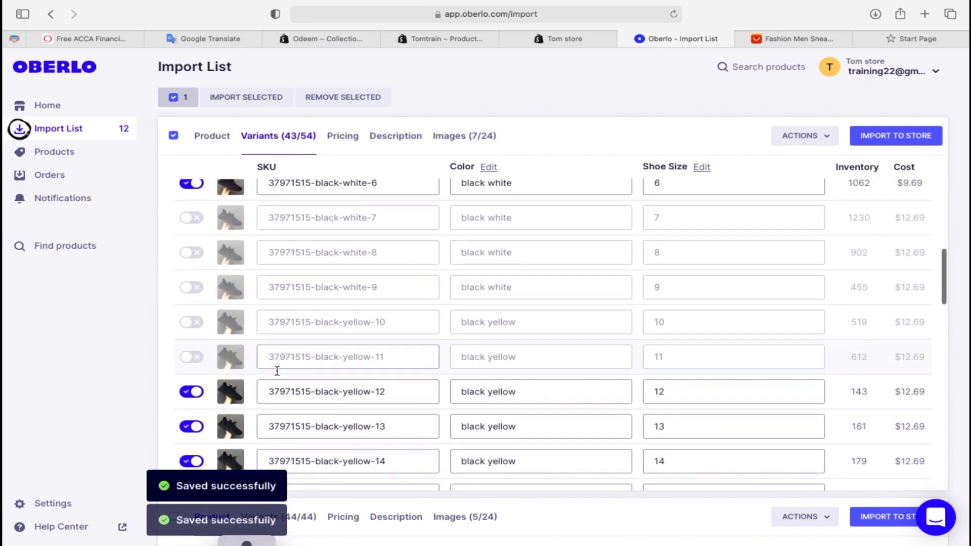
Disable the black yellow variants in sizes 7 and 14 and the red variant in size 10.
scroll(277, 371, down, 5)
click(193, 401)
scroll(195, 402, down, 2)
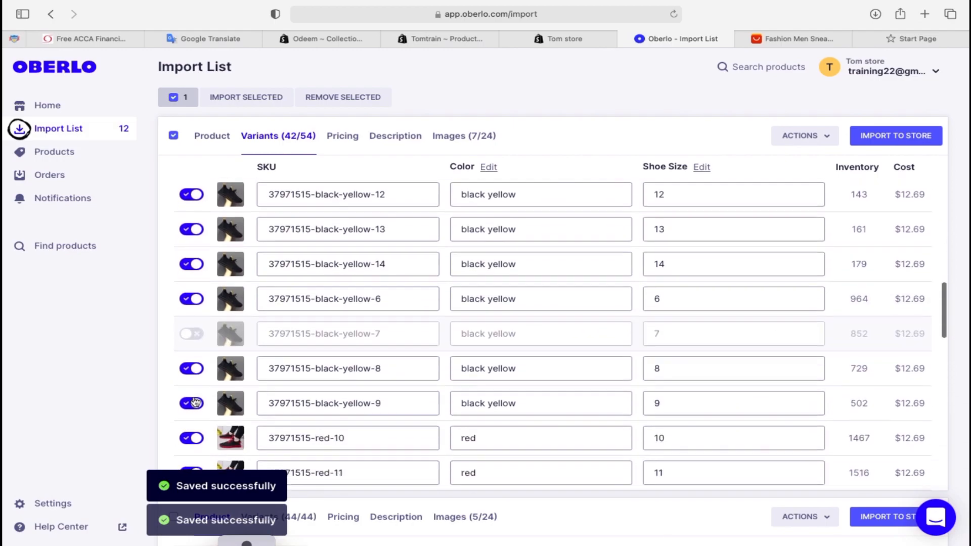
scroll(194, 402, down, 3)
click(195, 393)
click(192, 219)
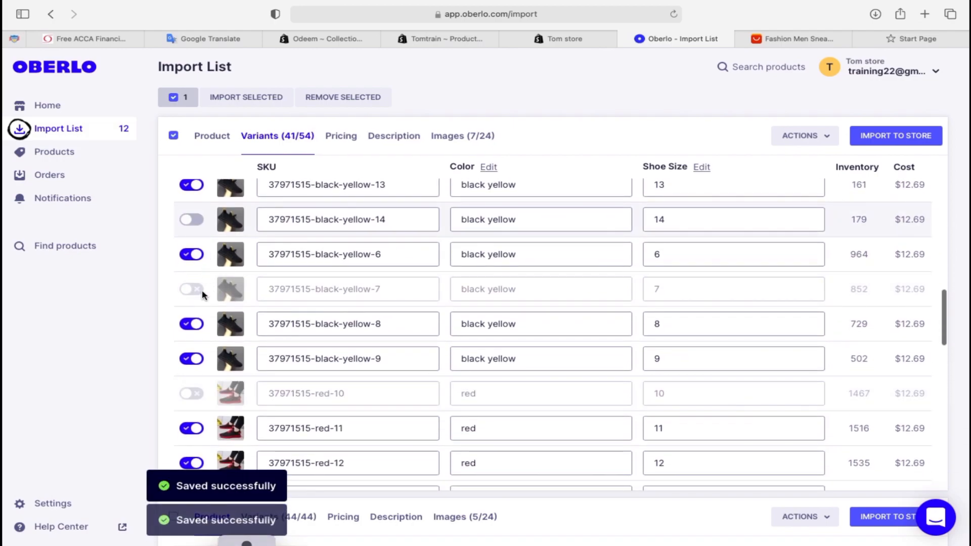
Disable the red variants in sizes 13, 7 and 9.
scroll(192, 427, down, 5)
click(193, 410)
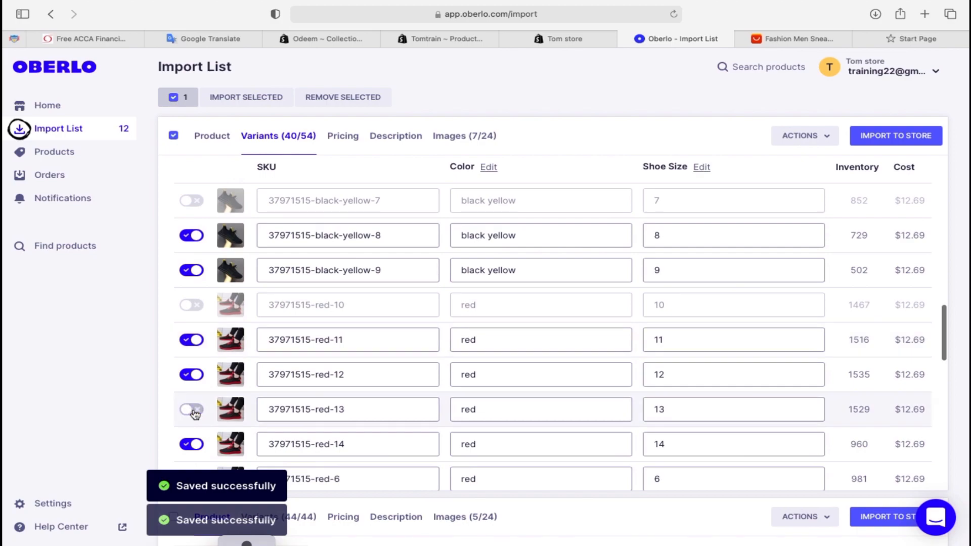
scroll(347, 405, down, 8)
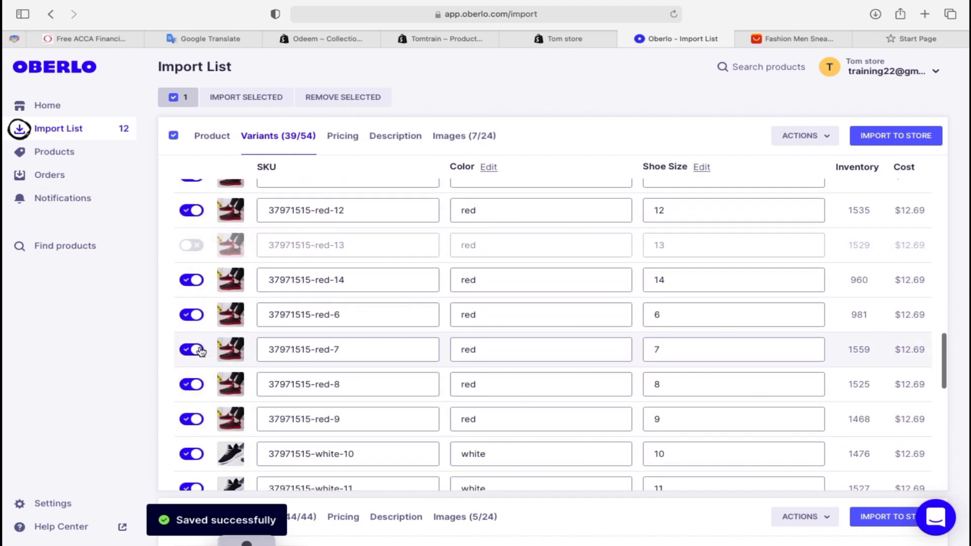
click(200, 350)
click(192, 419)
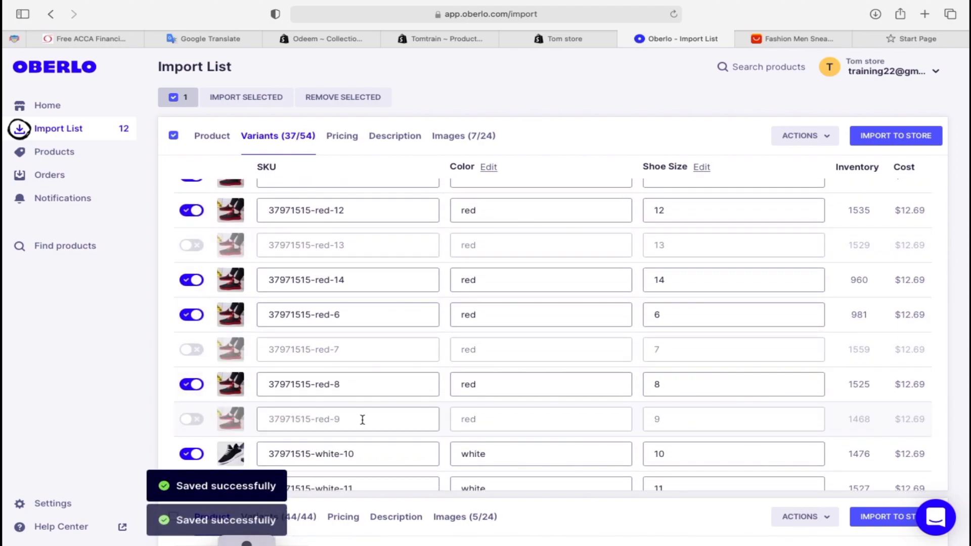
Disable the white variants in sizes 12, 6 and 7.
scroll(362, 420, down, 4)
click(191, 417)
scroll(417, 411, down, 8)
click(192, 307)
click(192, 342)
scroll(417, 367, down, 1)
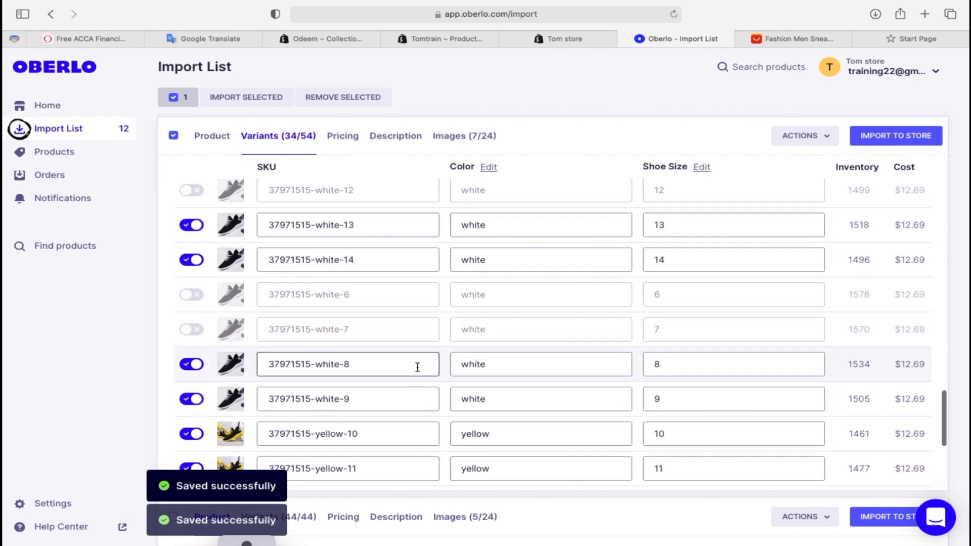
scroll(417, 367, down, 4)
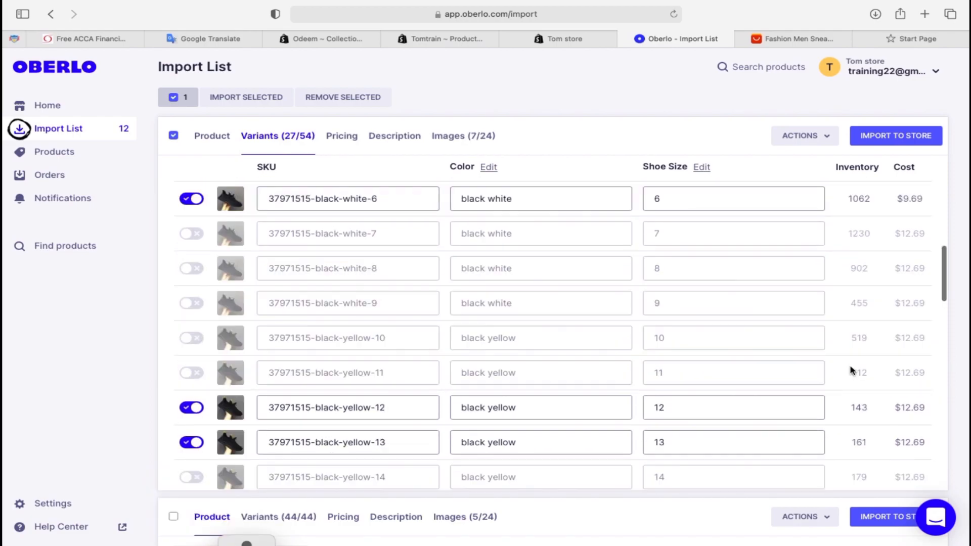
scroll(851, 370, down, 15)
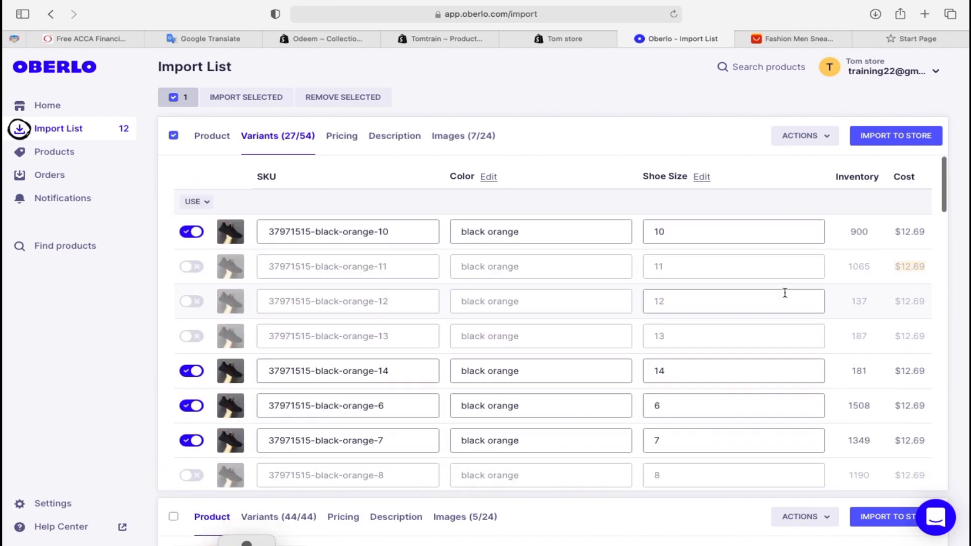
Open the sneakers product's pricing and examine the item cost and shipping cost of the variants.
click(340, 140)
click(828, 138)
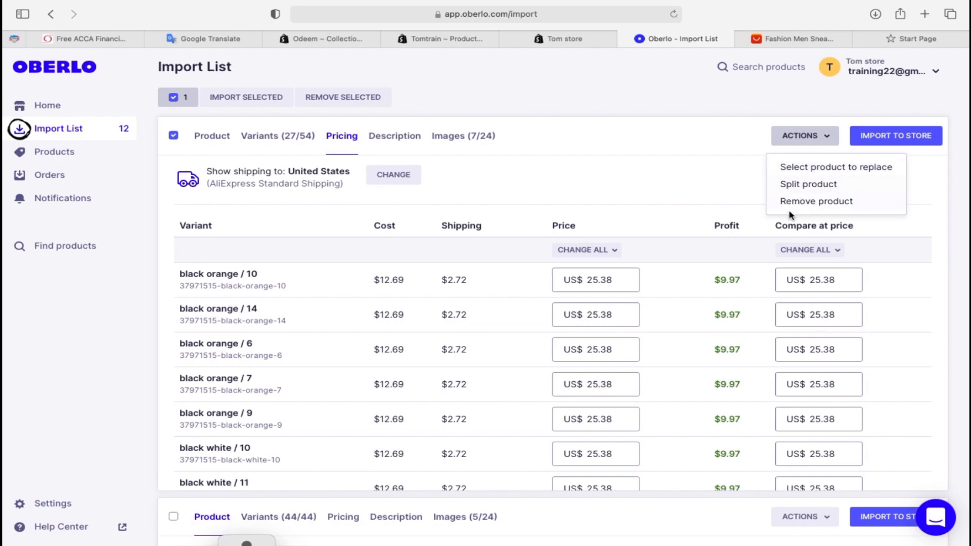
click(661, 170)
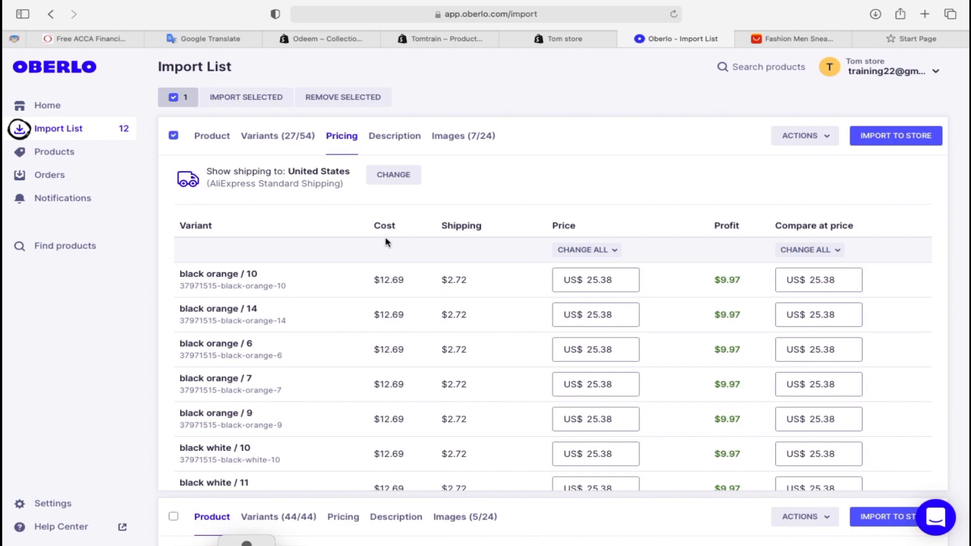
drag(405, 279, 374, 280)
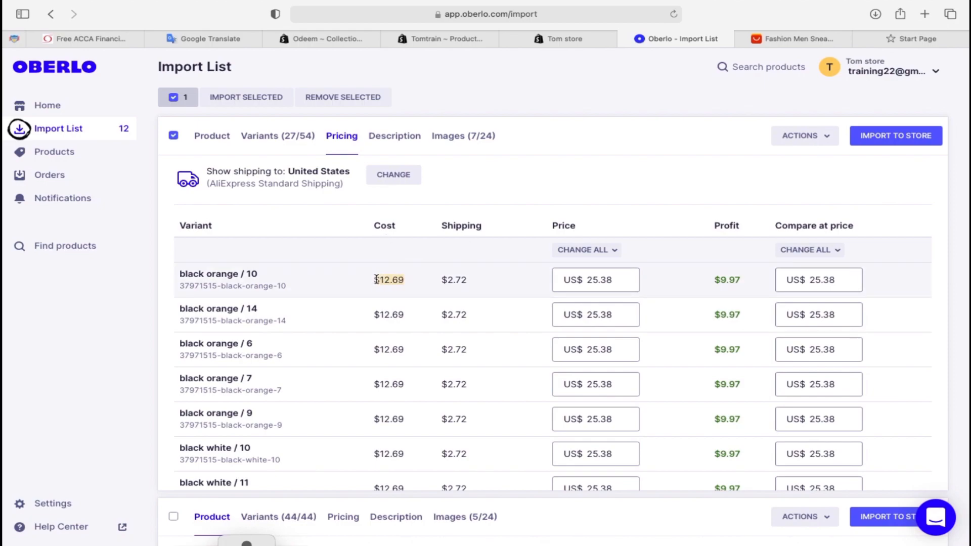
drag(465, 277, 443, 278)
scroll(460, 333, down, 1)
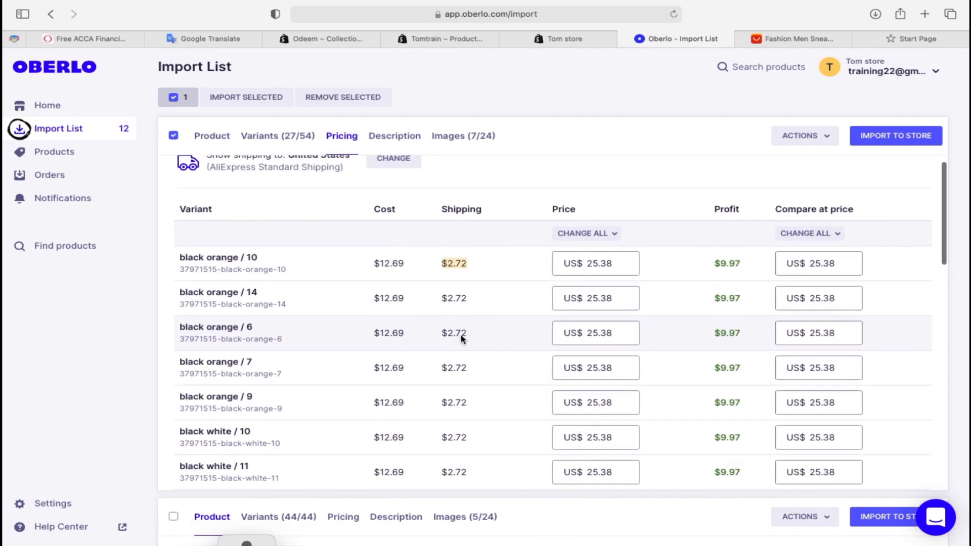
scroll(418, 206, up, 1)
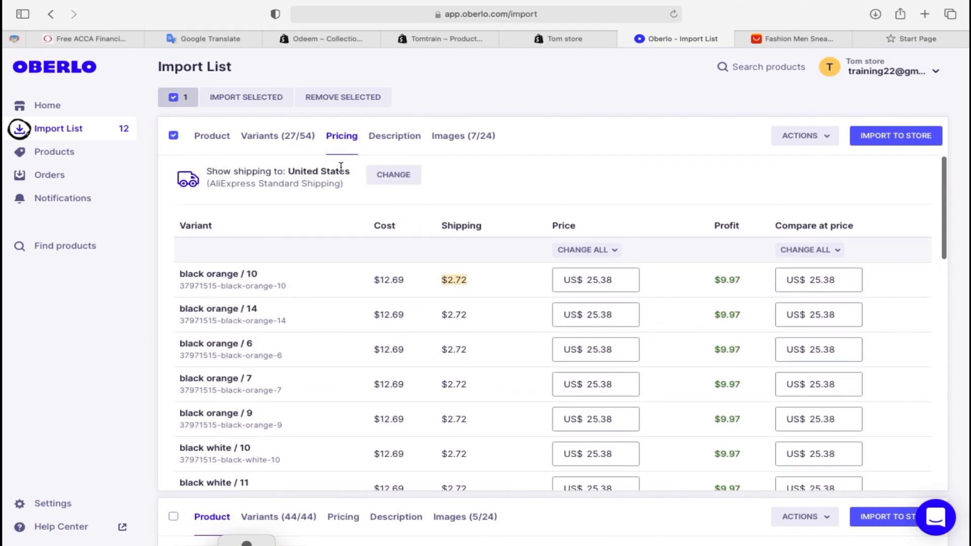
Examine the shipping destination and compare the shipping cost, selling price and profit across the variants.
drag(349, 173, 301, 172)
scroll(472, 375, down, 5)
scroll(472, 374, down, 10)
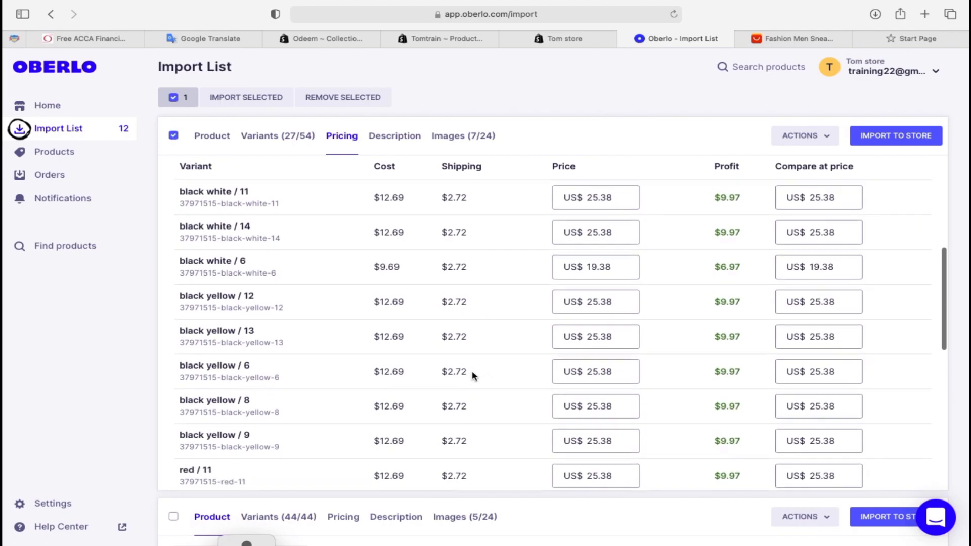
scroll(472, 374, up, 15)
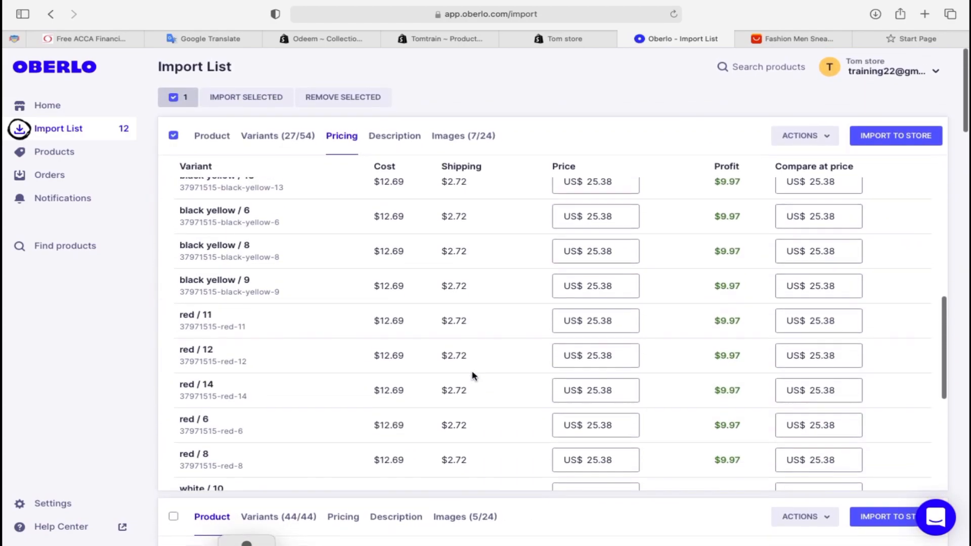
scroll(473, 375, down, 2)
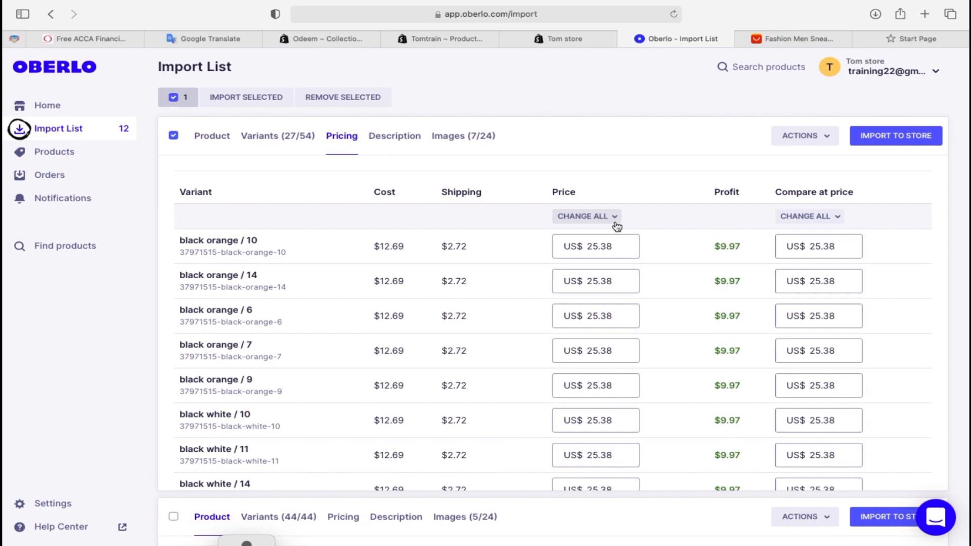
scroll(616, 312, down, 1)
scroll(616, 312, up, 1)
scroll(603, 249, up, 1)
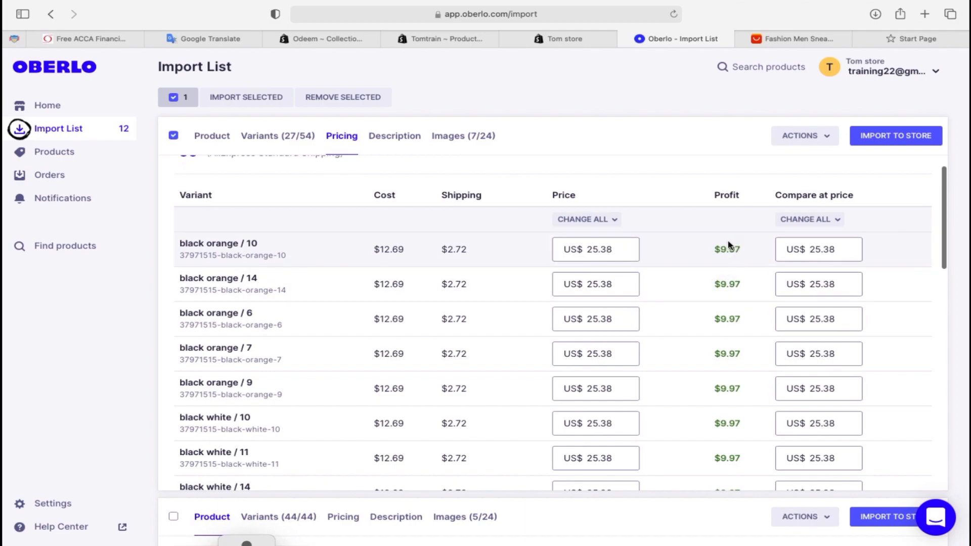
drag(736, 253, 731, 293)
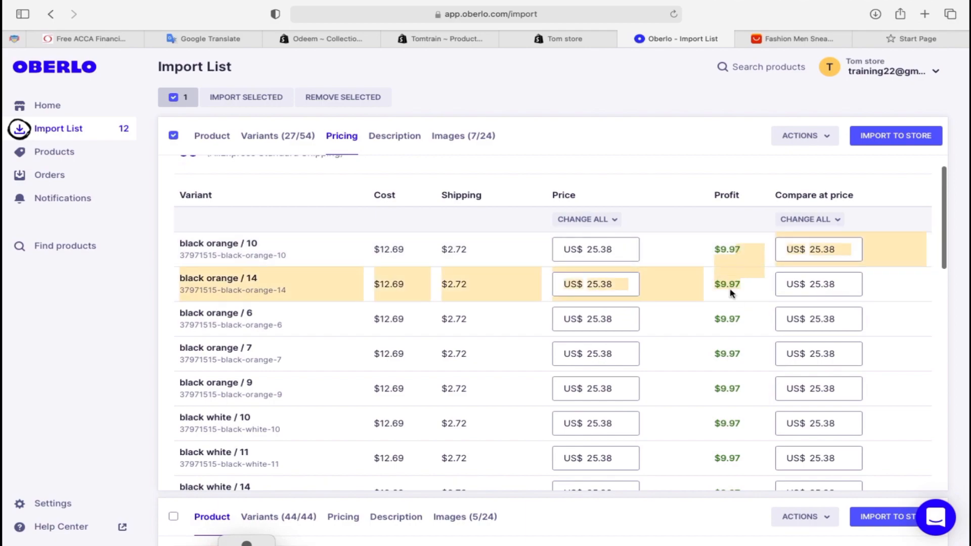
Set the price of all variants to US$ 20.00.
click(610, 218)
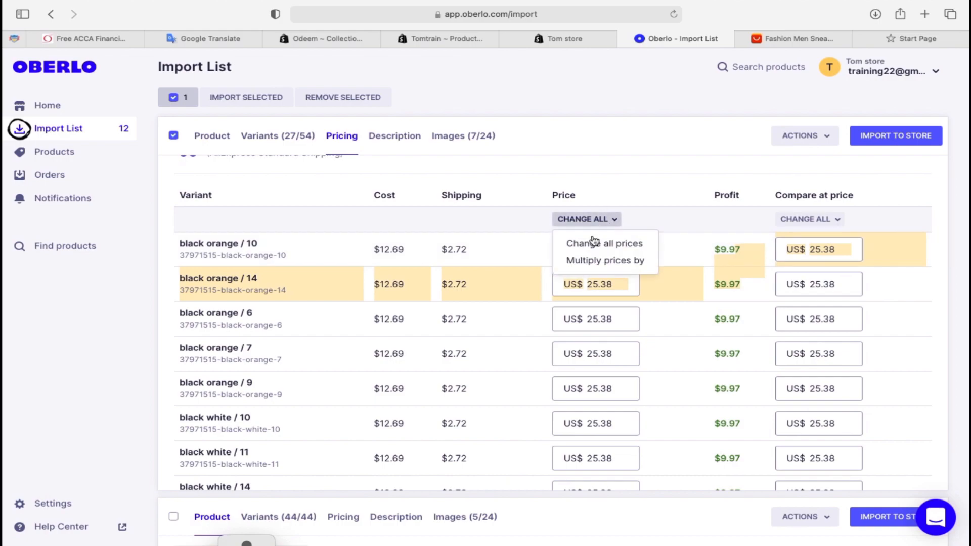
click(619, 246)
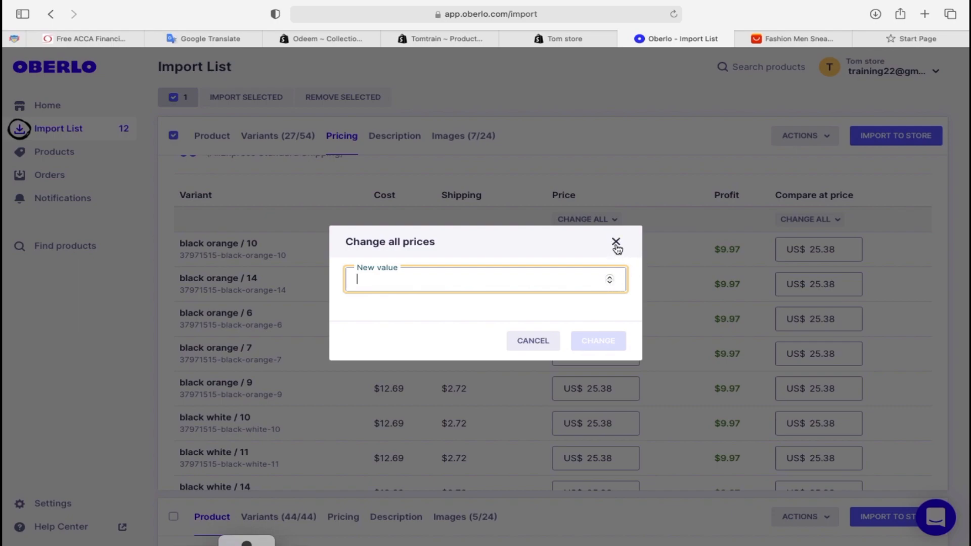
text(2)
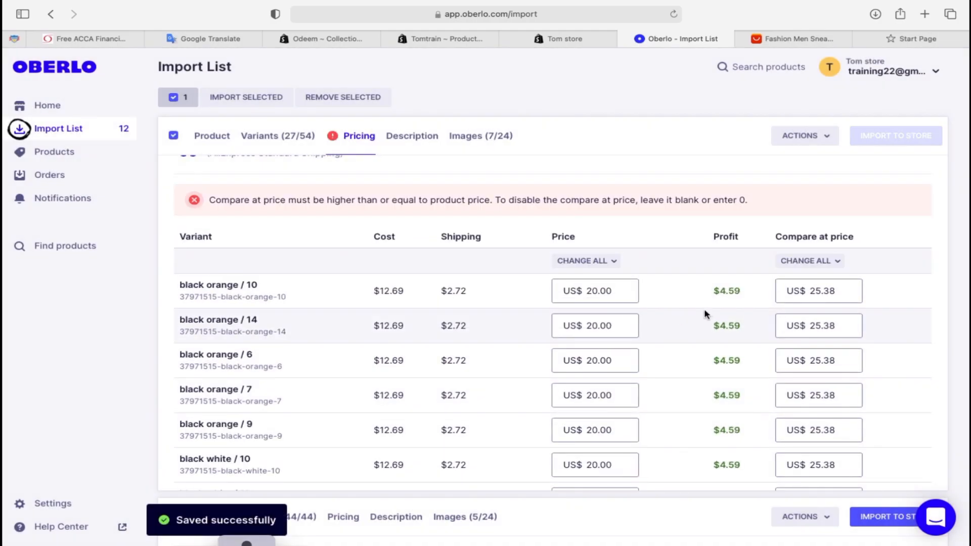
Check the variants' compare-at prices against their selling prices and view the options for changing all compare-at prices.
scroll(715, 427, down, 5)
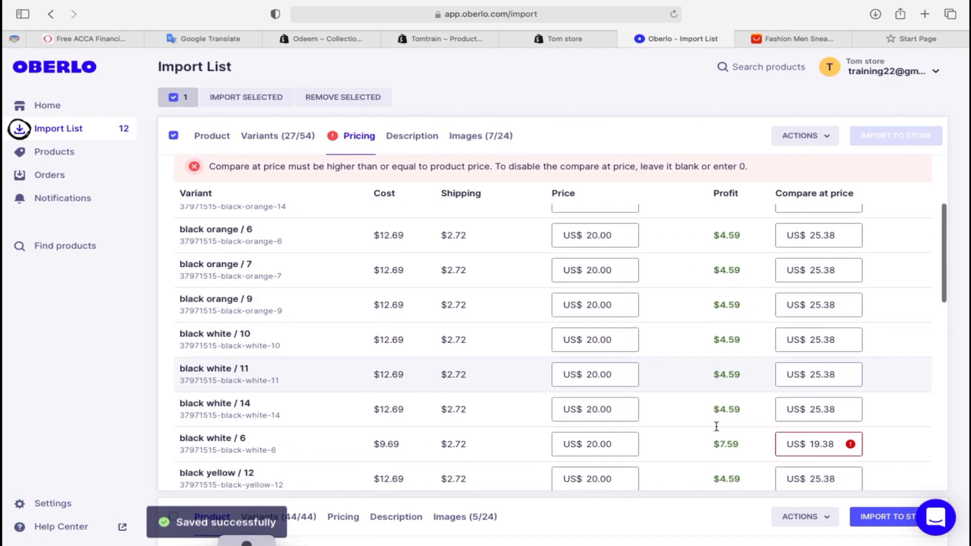
scroll(717, 427, down, 2)
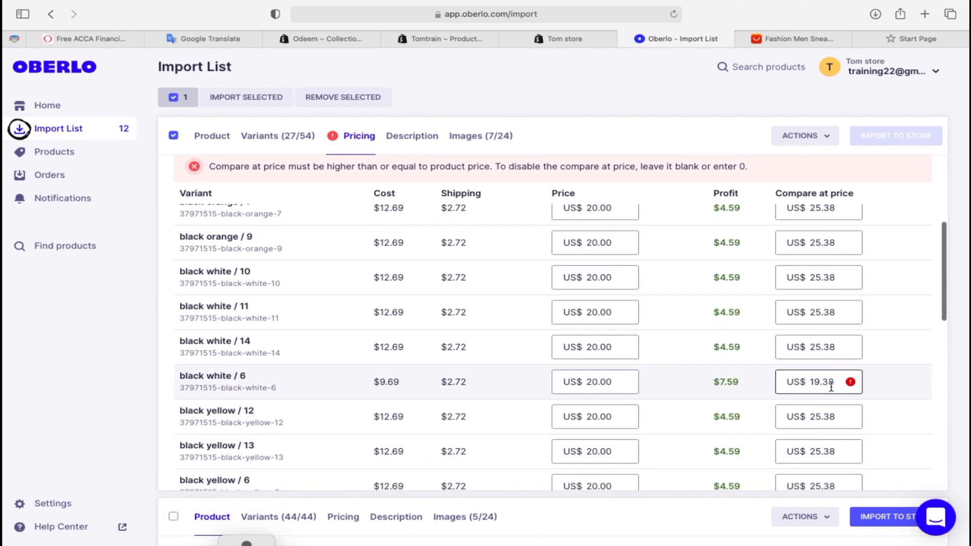
scroll(679, 390, down, 3)
scroll(679, 390, down, 4)
scroll(678, 390, up, 12)
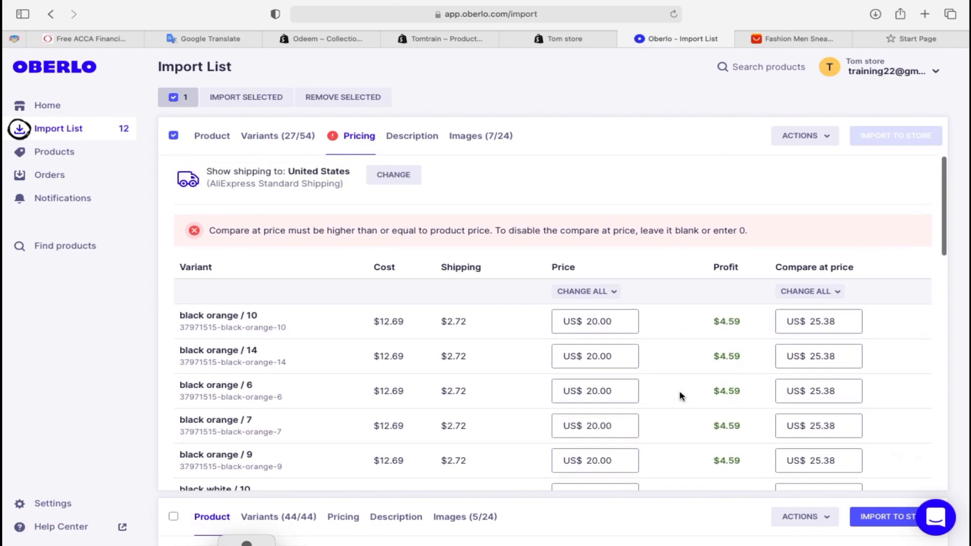
scroll(678, 391, down, 1)
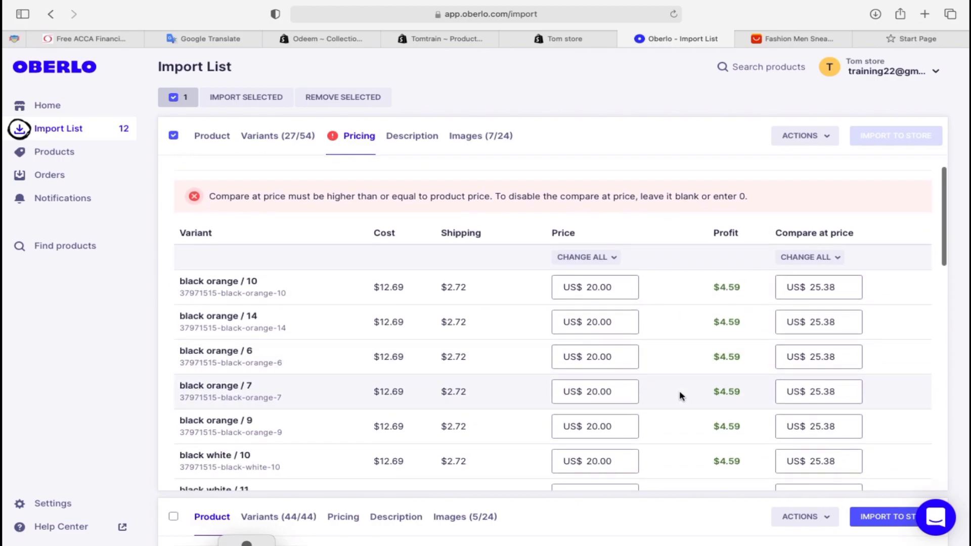
click(837, 260)
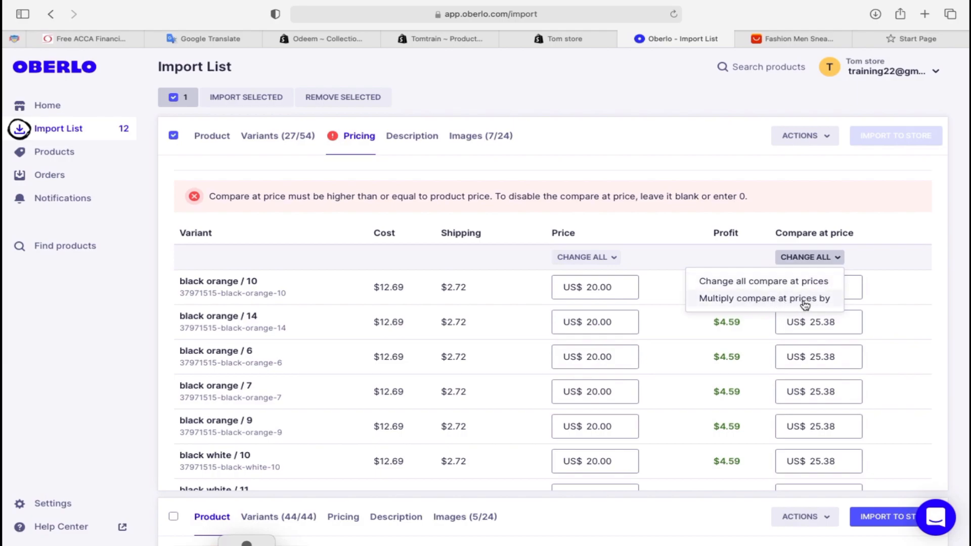
click(678, 258)
Set the price of all variants to US$ 30.00.
click(612, 259)
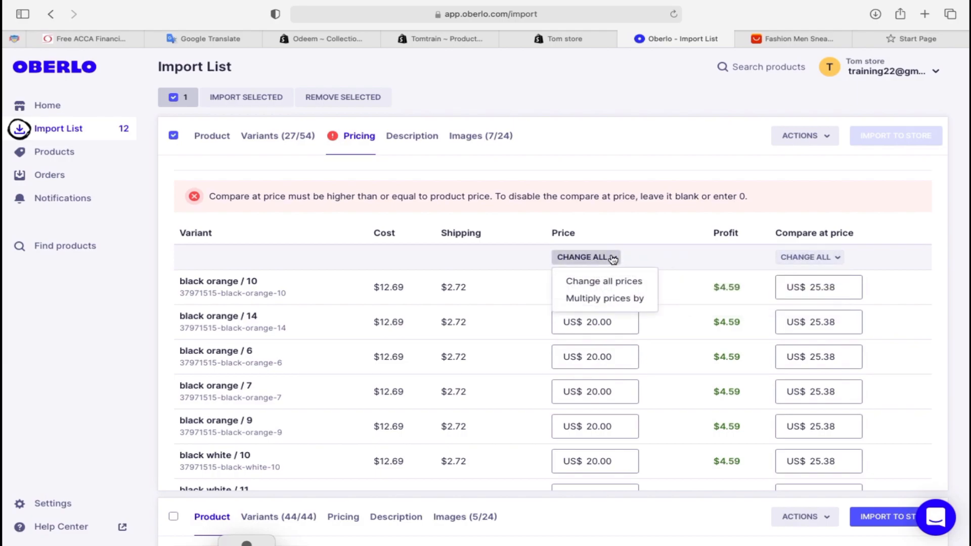
click(614, 282)
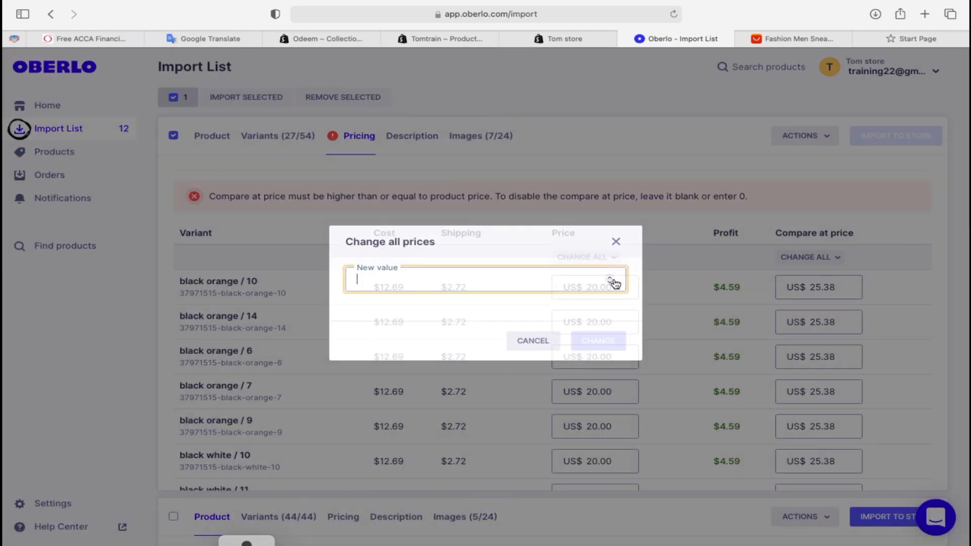
text(22)
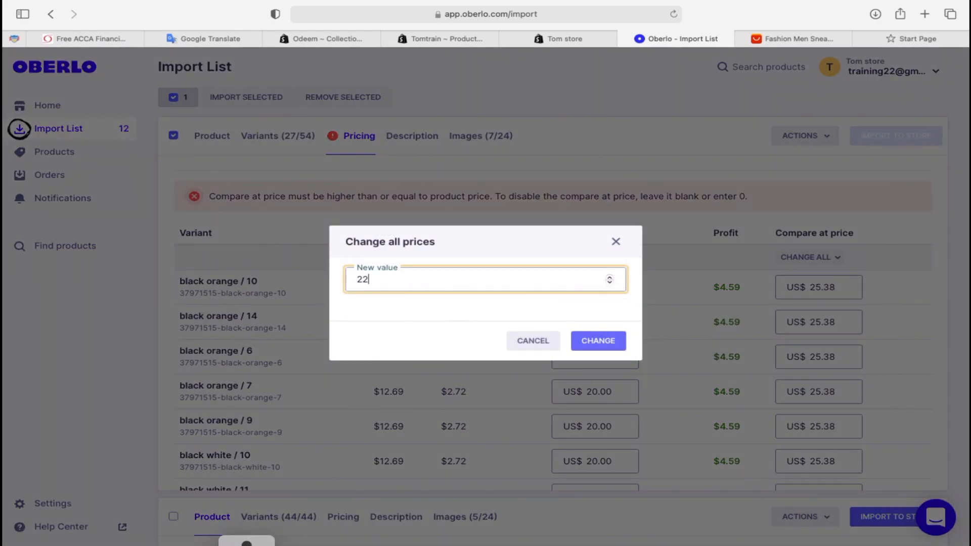
key(BackSpace)
key(BackSpace)
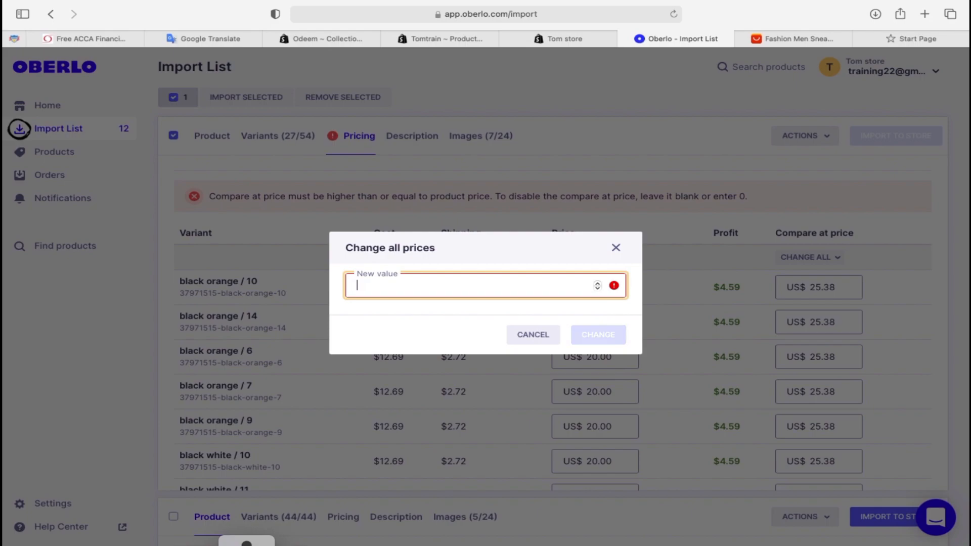
text(3)
key(BackSpace)
text(30)
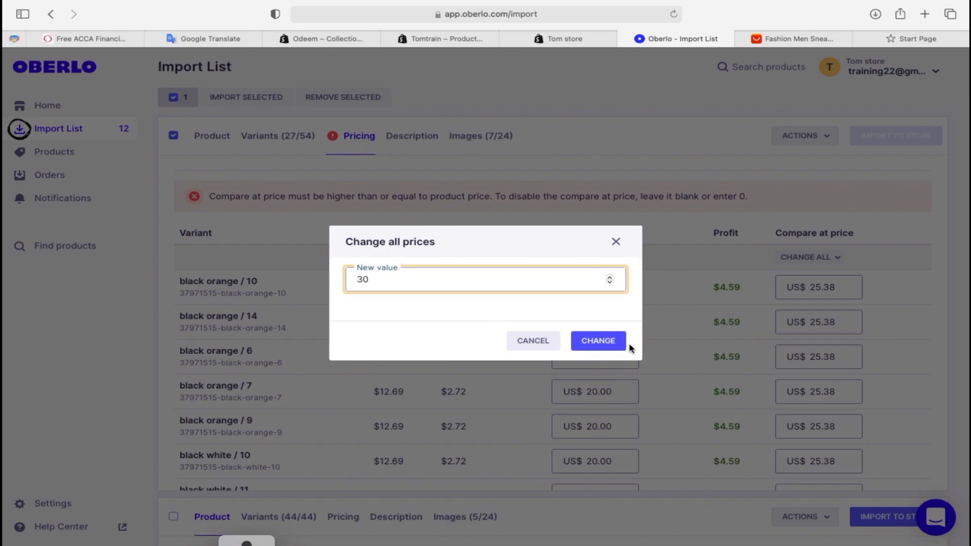
click(600, 341)
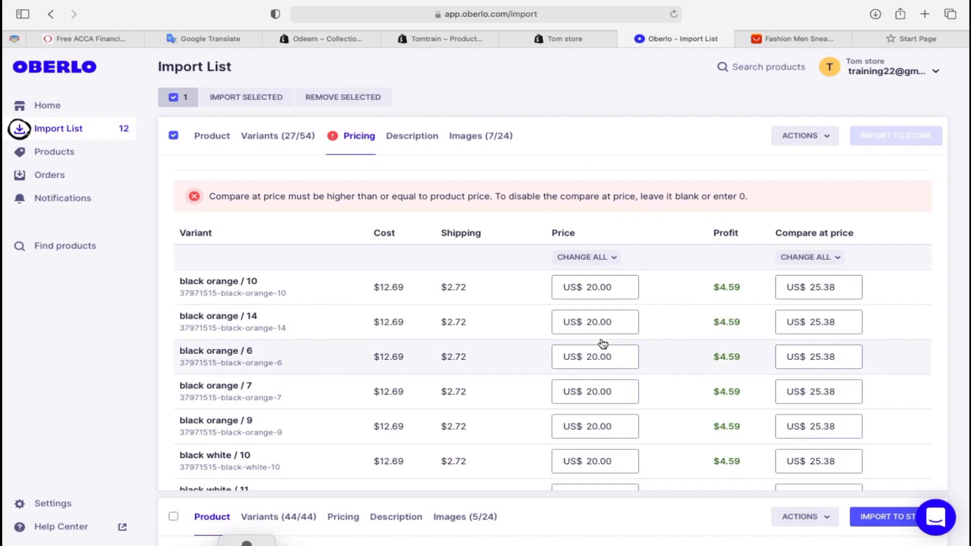
scroll(700, 386, down, 2)
scroll(700, 382, up, 2)
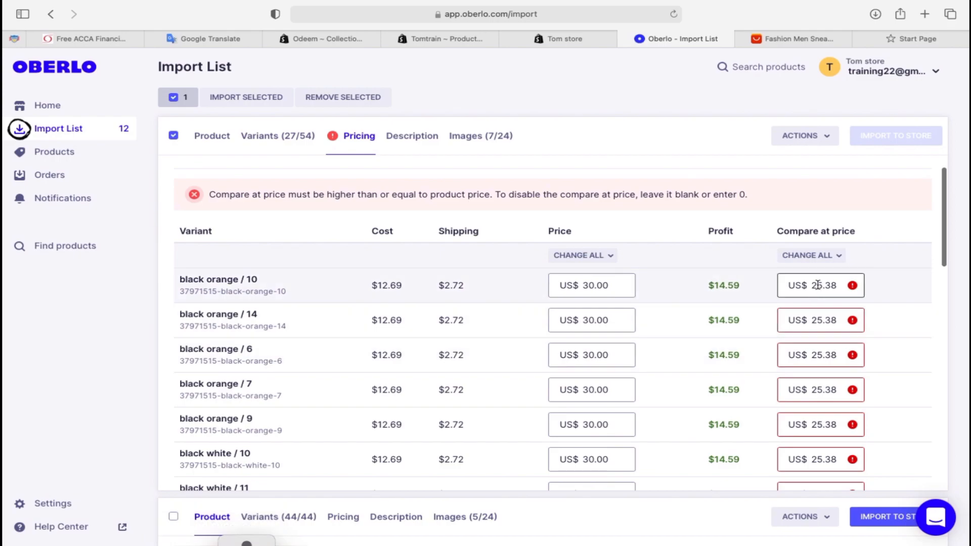
Set the compare-at price of all variants to US$ 30.00.
click(832, 262)
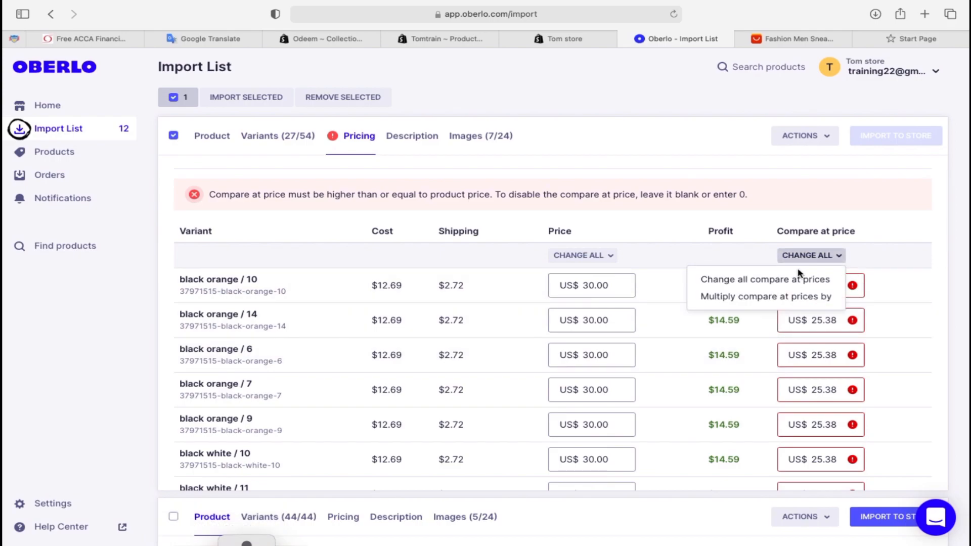
click(780, 281)
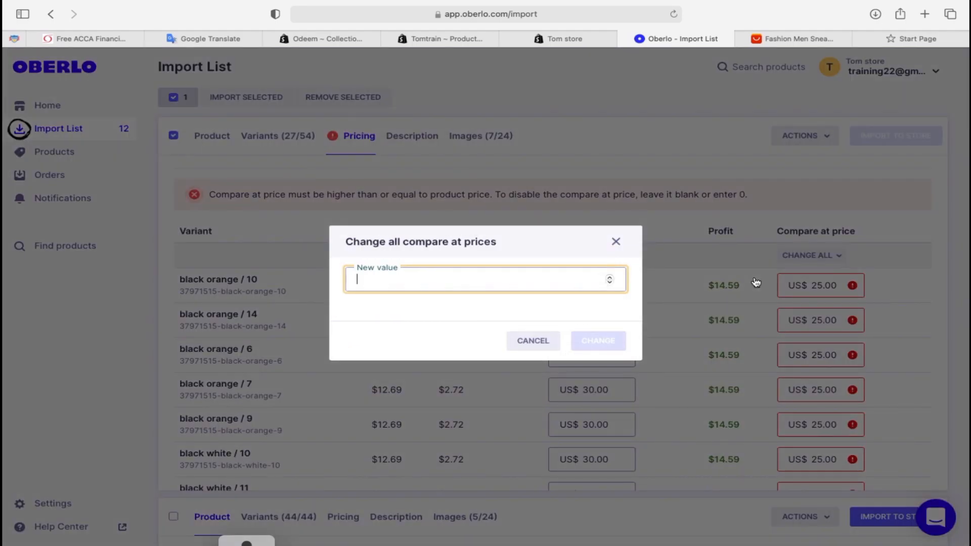
text(30)
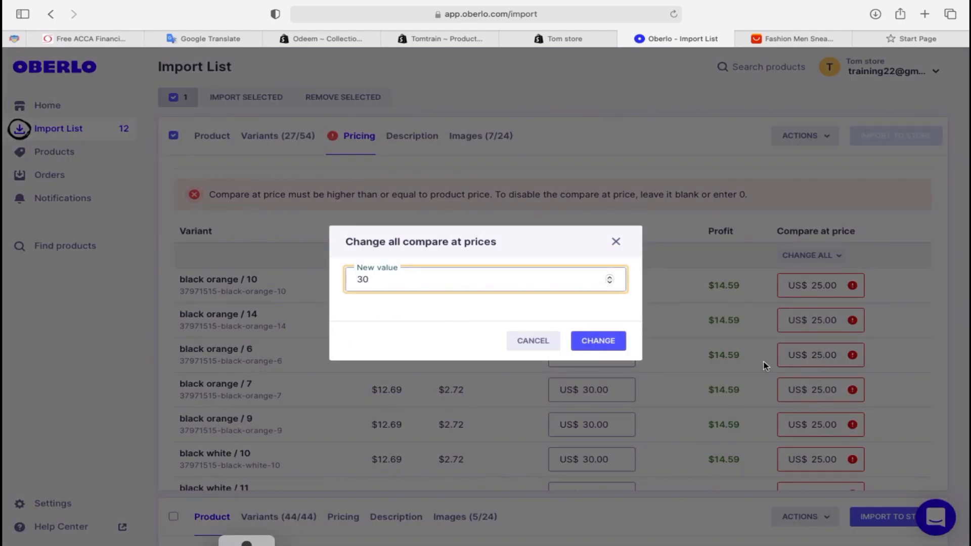
click(604, 343)
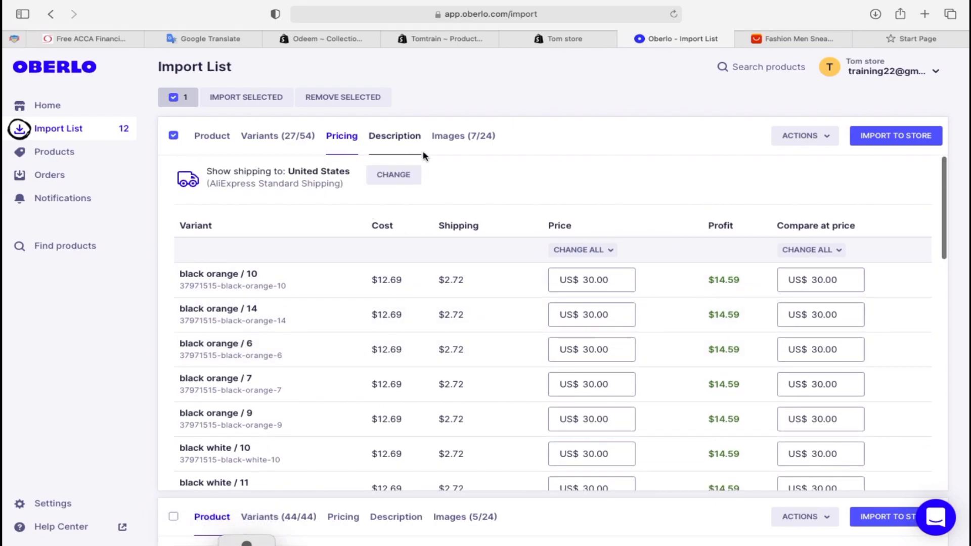
Open the product's description, read through its specifications and select the brand name value HAN WILD.
click(405, 144)
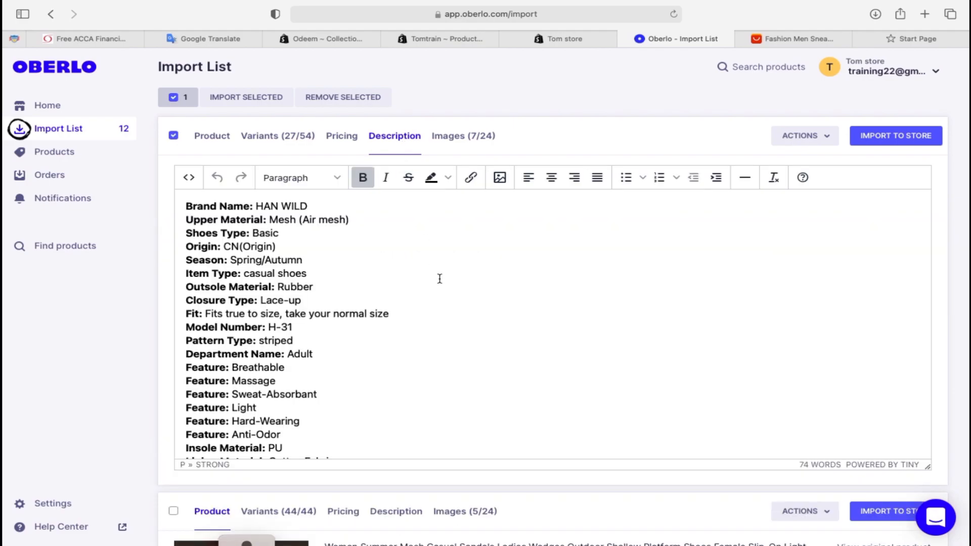
scroll(447, 306, down, 2)
scroll(447, 307, up, 2)
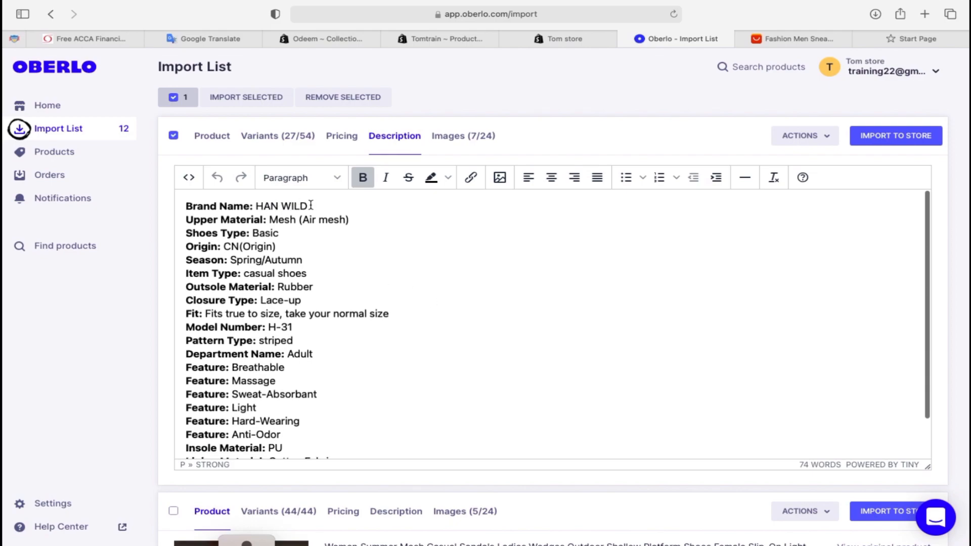
drag(309, 205, 252, 205)
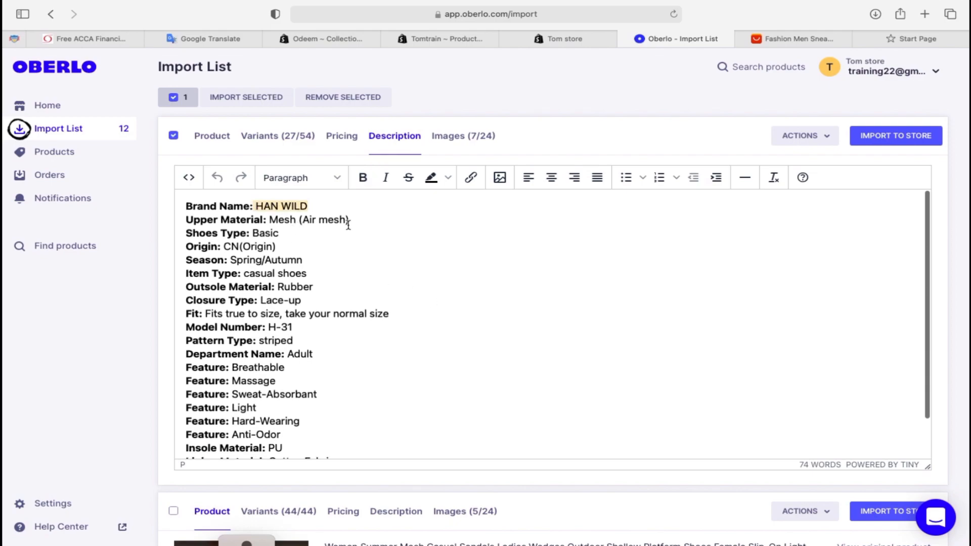
Read through the sneakers' description, examining the Season and Closure Type values.
drag(306, 261, 264, 261)
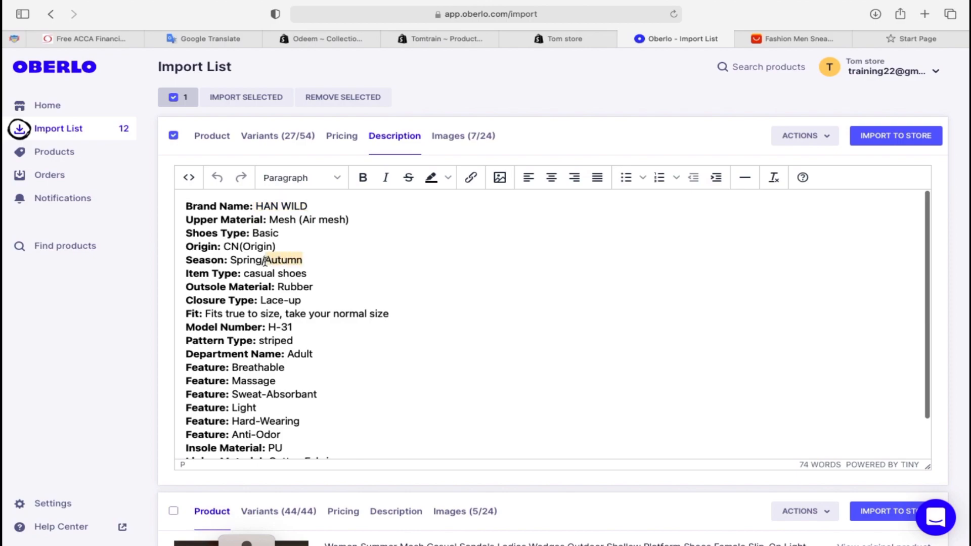
drag(302, 301, 265, 301)
scroll(293, 354, down, 2)
scroll(293, 354, up, 2)
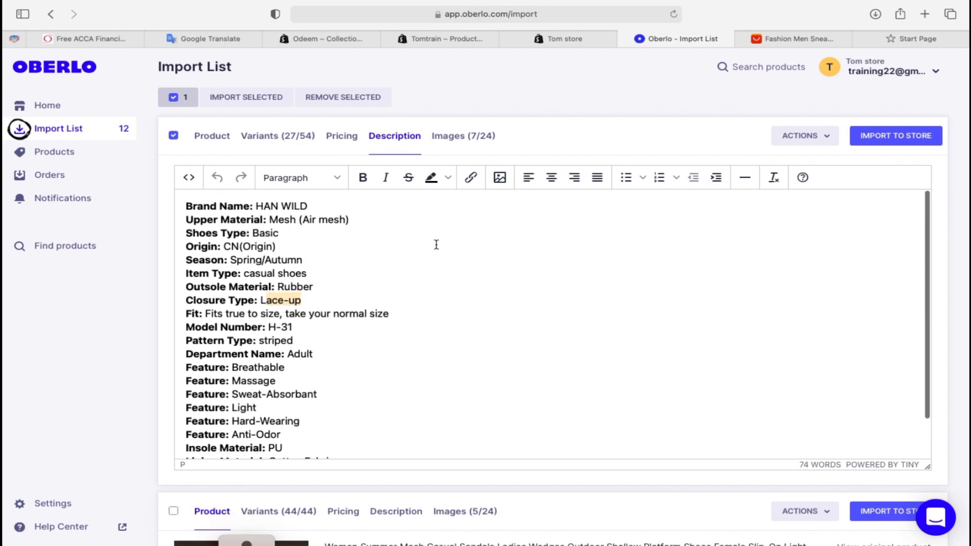
click(355, 246)
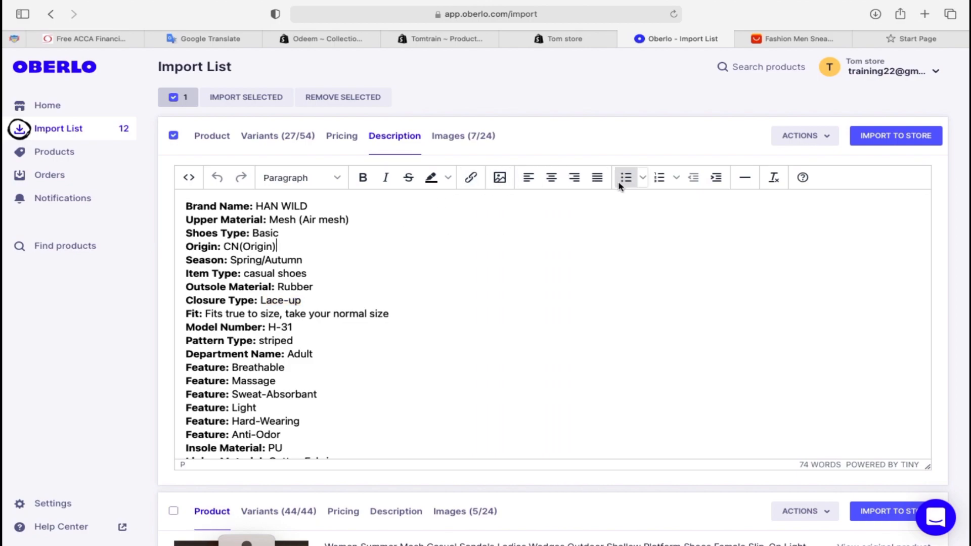
Open the sneakers' images and look through the selected and unselected pictures.
click(461, 140)
scroll(511, 359, down, 4)
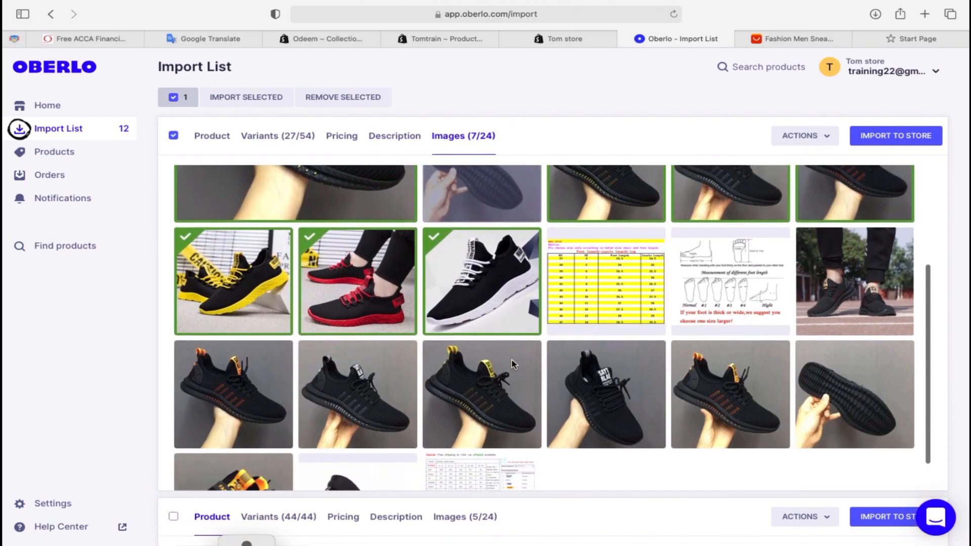
scroll(511, 362, up, 5)
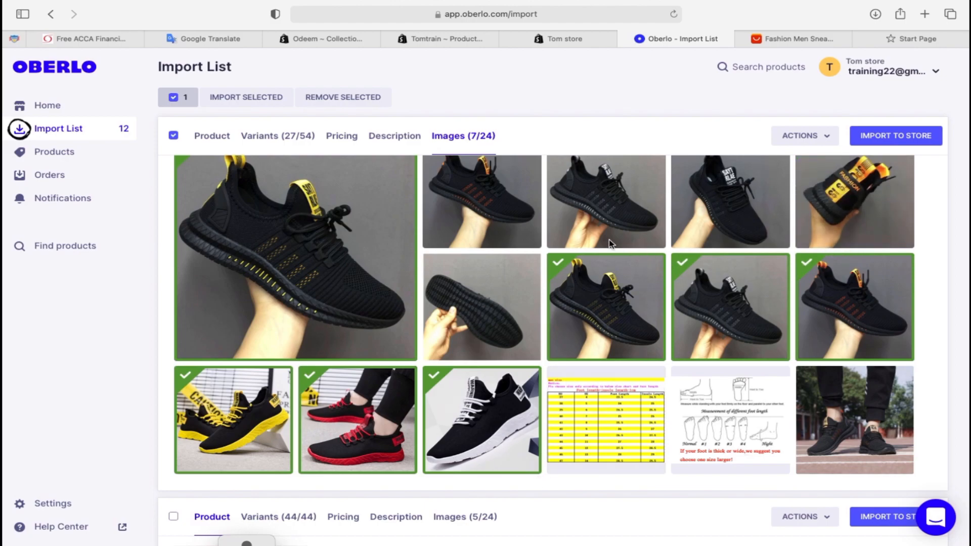
Add the unselected black sneaker image with the grey tongue label to the product and remove it again.
click(607, 202)
click(593, 233)
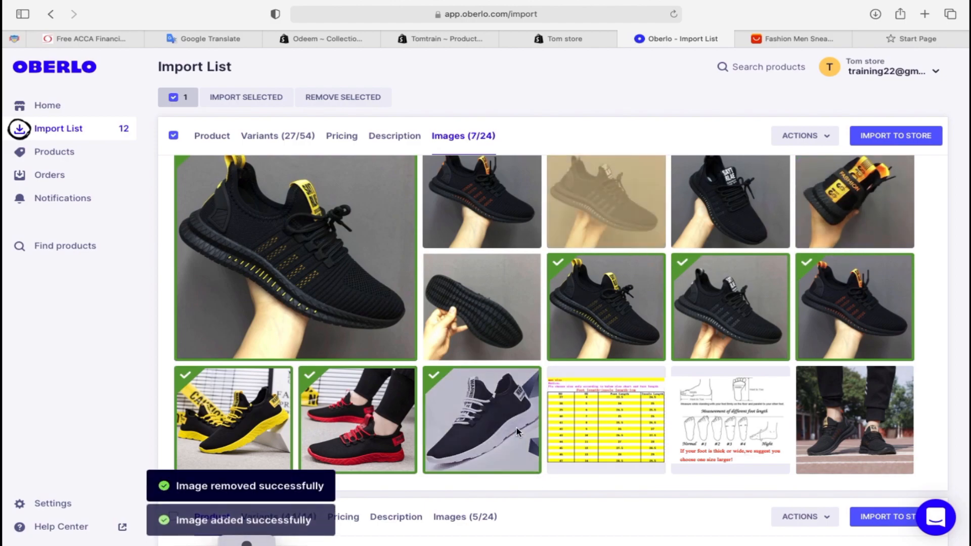
scroll(516, 428, down, 5)
scroll(517, 431, up, 5)
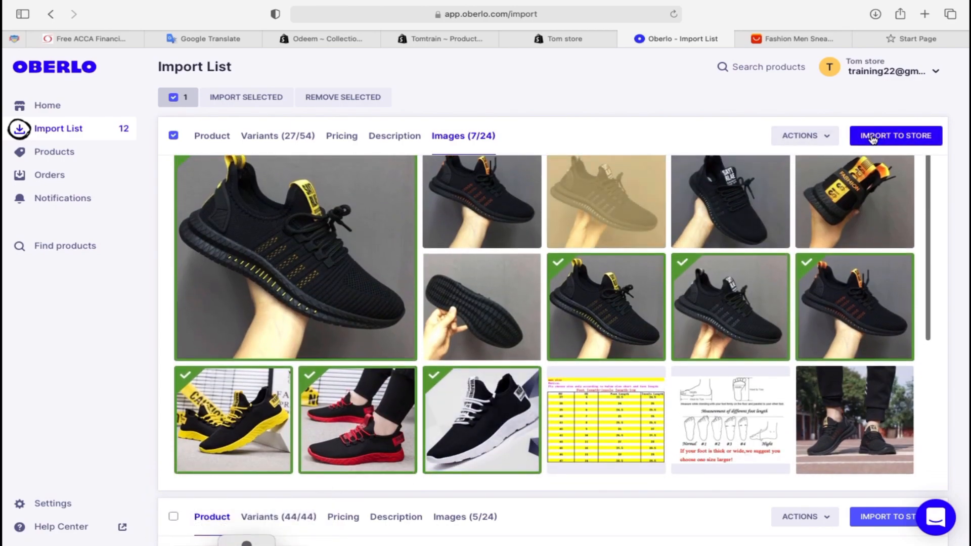
Import the men's sneakers product to the store with the status Active.
click(820, 137)
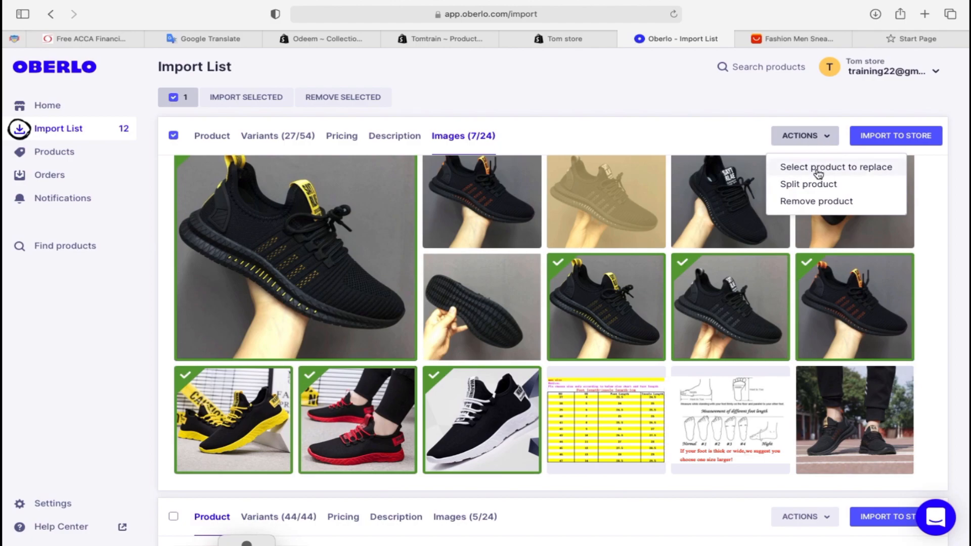
click(894, 141)
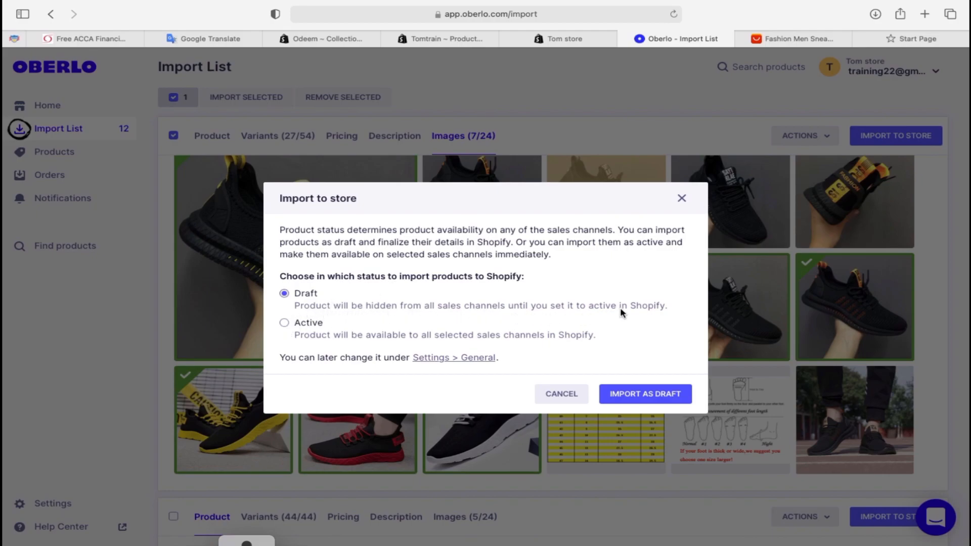
click(285, 323)
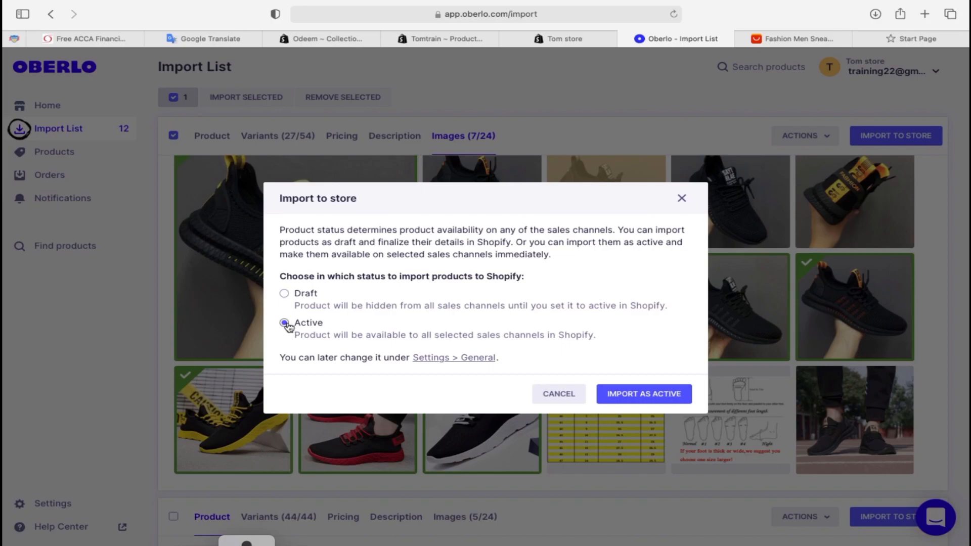
click(622, 400)
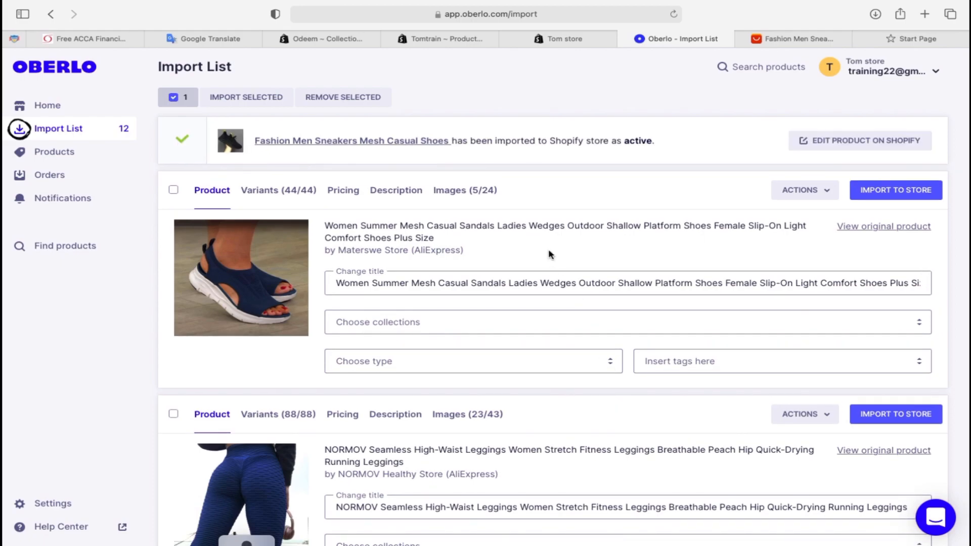
Mark the women's sandals and the NORMOV leggings for bulk import and clear both selections again.
scroll(505, 329, down, 2)
scroll(505, 329, up, 2)
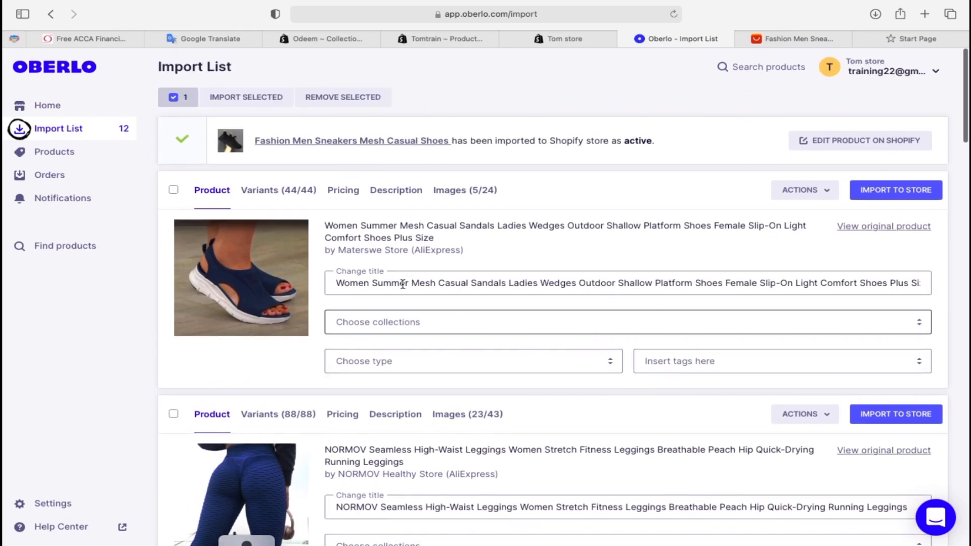
click(174, 190)
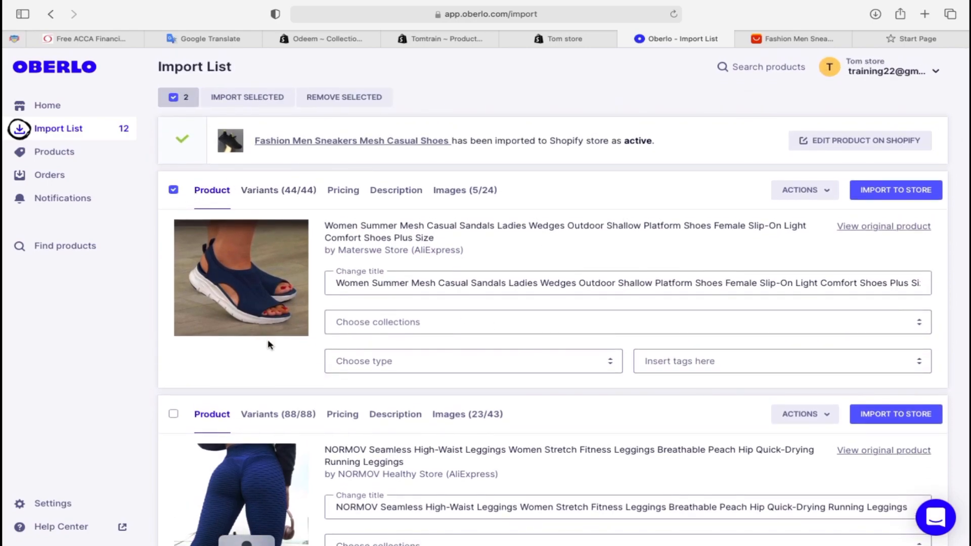
scroll(261, 346, down, 3)
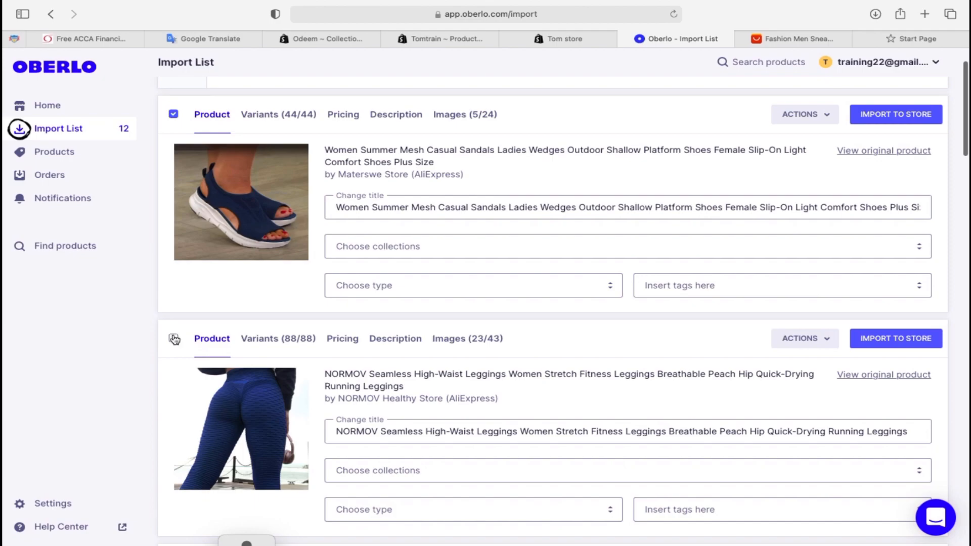
click(174, 338)
scroll(273, 377, up, 3)
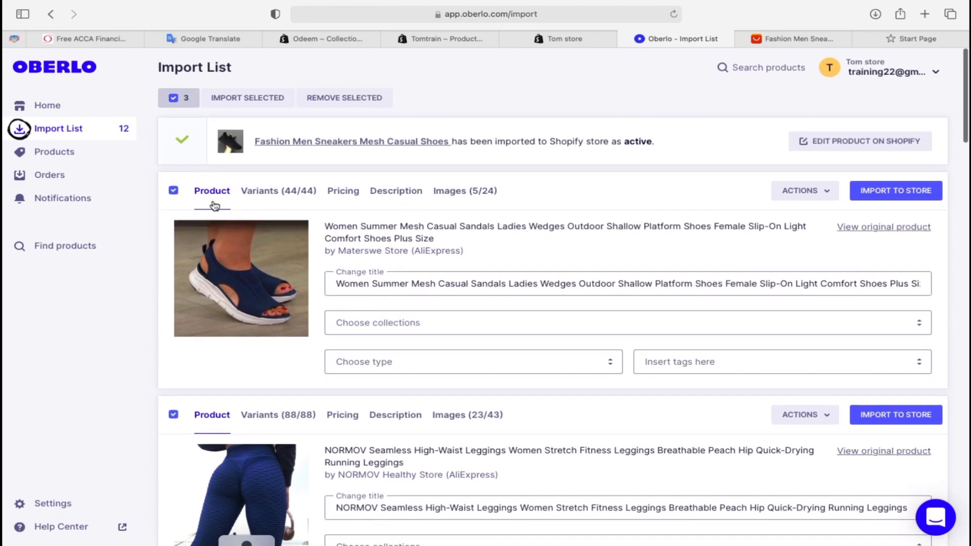
click(174, 191)
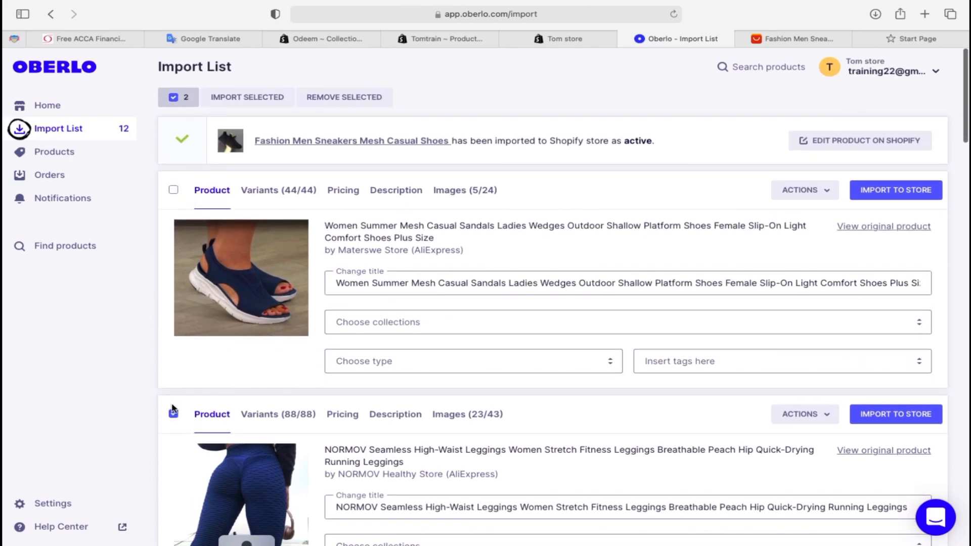
click(173, 413)
Select all products in the import list at once.
click(188, 99)
scroll(277, 361, down, 5)
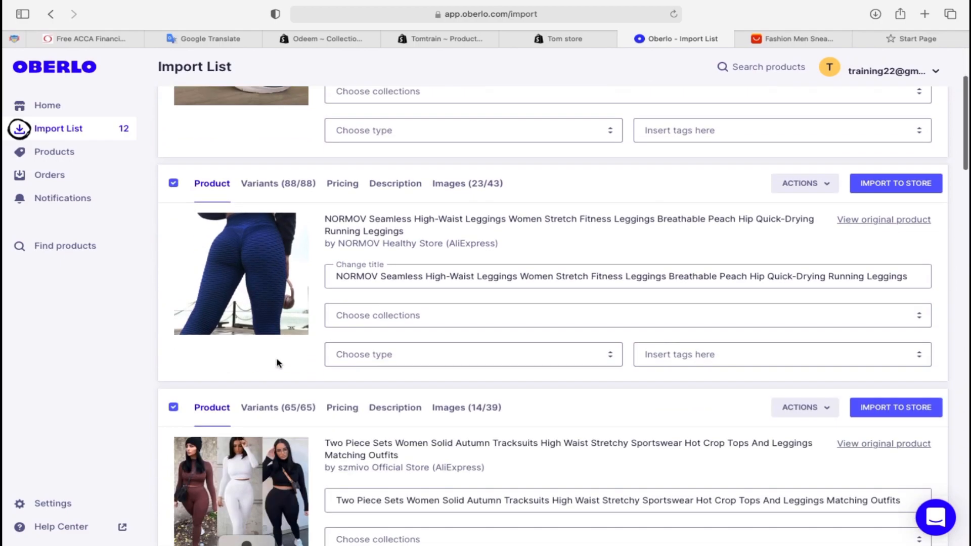
scroll(276, 357, down, 5)
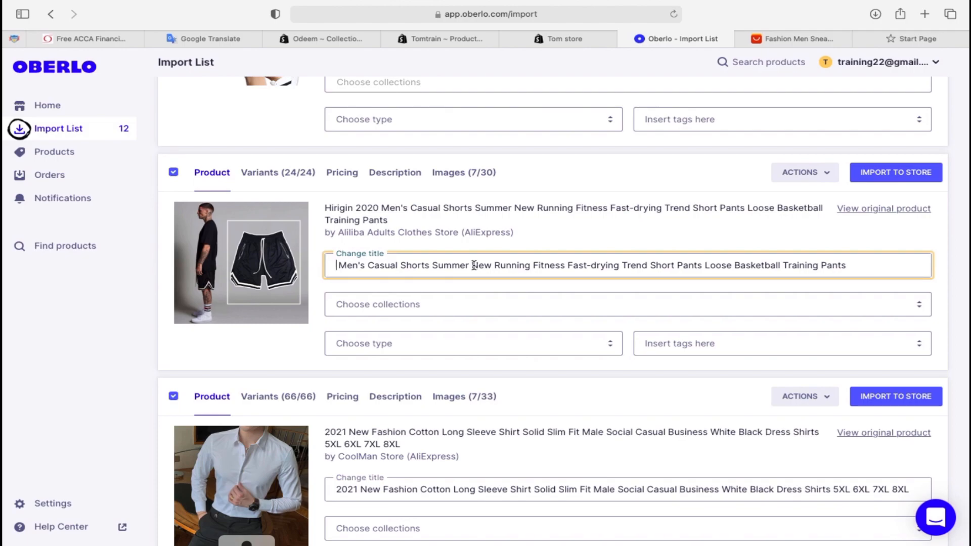
Shorten the men's shorts title to "Men's Casual Shorts Summer" by removing the wording after it.
double_click(474, 264)
right_click(473, 265)
click(837, 268)
drag(846, 266, 473, 267)
key(BackSpace)
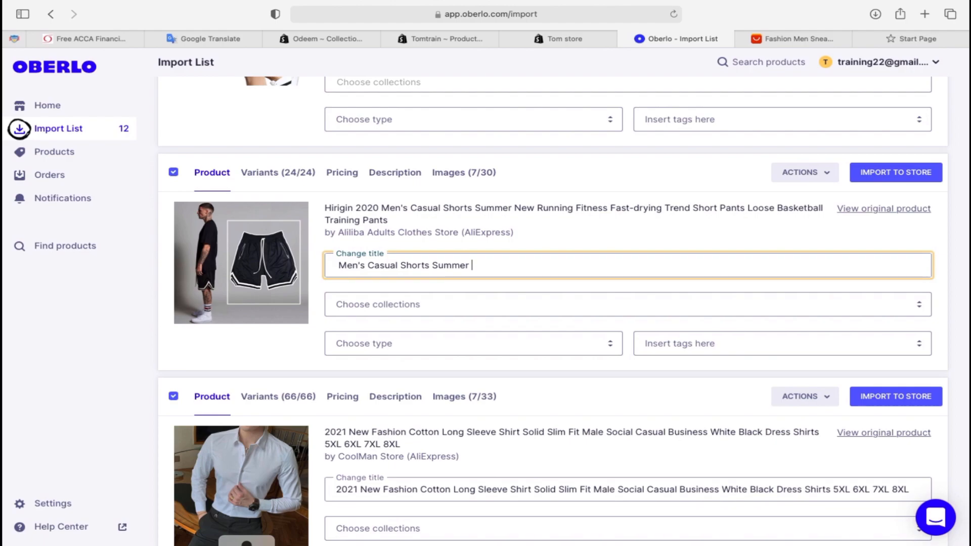
Reword the shorts' title to "Men's Casual Summer Shorts for Men".
key(BackSpace)
key(BackSpace)
key(BackSpace)
text(Summar)
key(BackSpace)
key(BackSpace)
key(BackSpace)
text(er)
text(for Men)
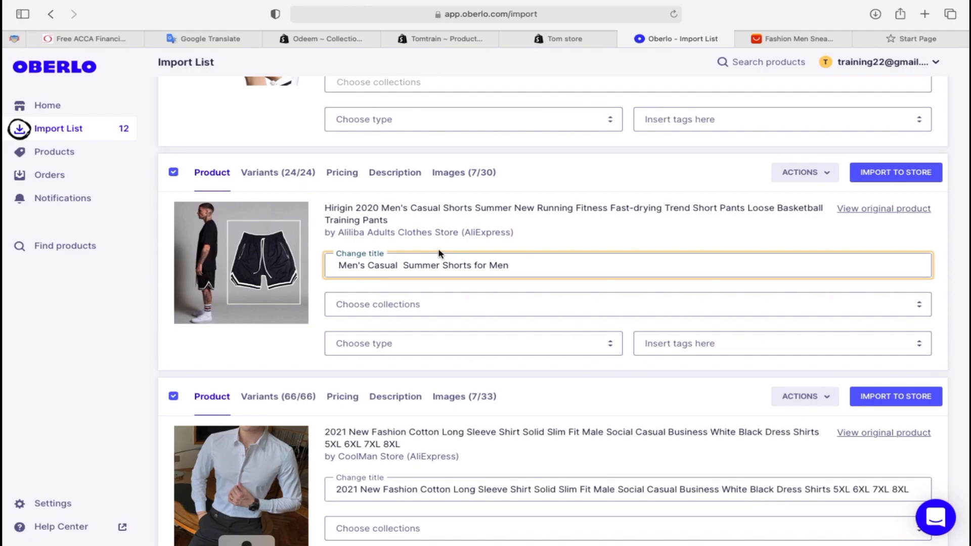
Remove the leading "Men's" from the shorts' title and assign the product to the Men's Clothing collection.
drag(366, 265, 333, 267)
key(BackSpace)
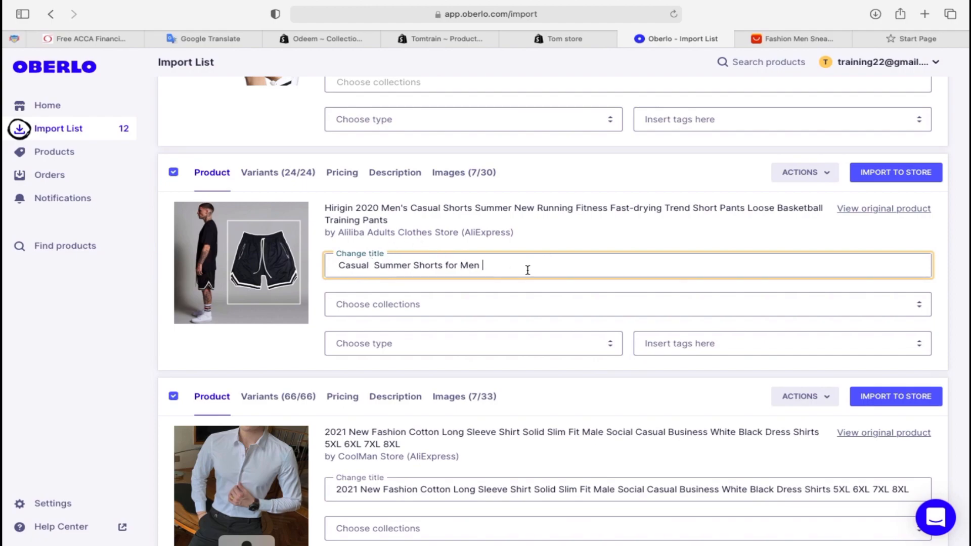
click(533, 314)
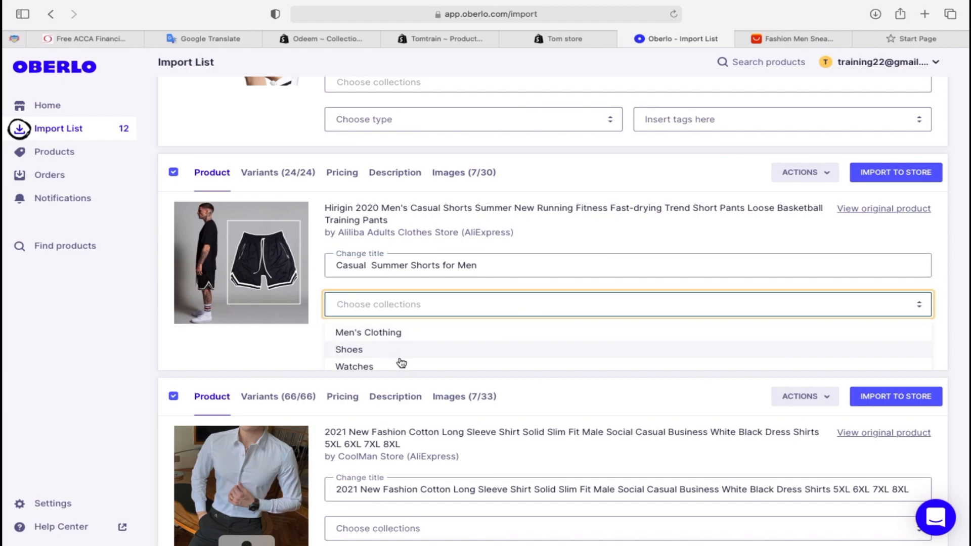
click(413, 336)
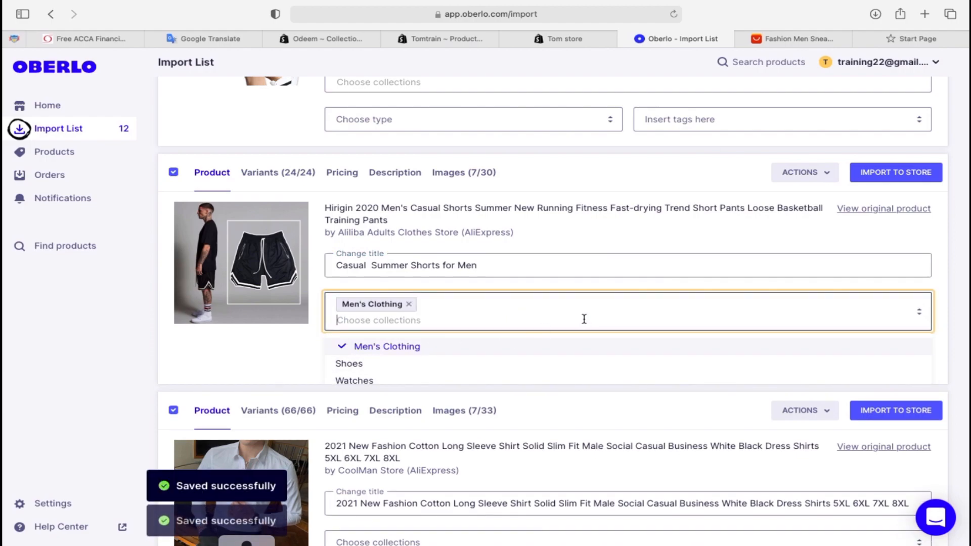
Change the magnetic watch strap's title to "Bracelet Huawei GT/GT2/2e Galaxy watch 4/4 Classic 3 45/42mm band".
scroll(584, 319, down, 1)
scroll(552, 405, down, 5)
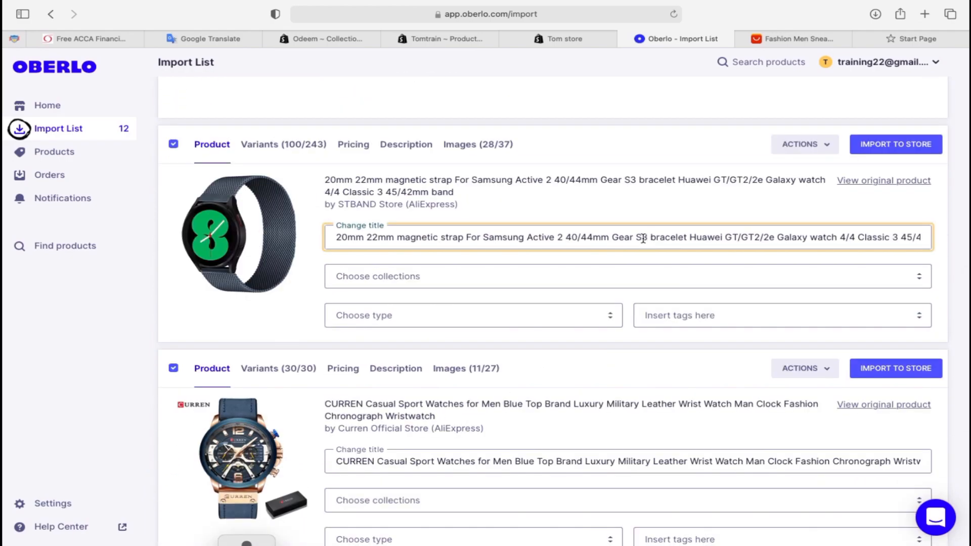
drag(648, 238, 328, 240)
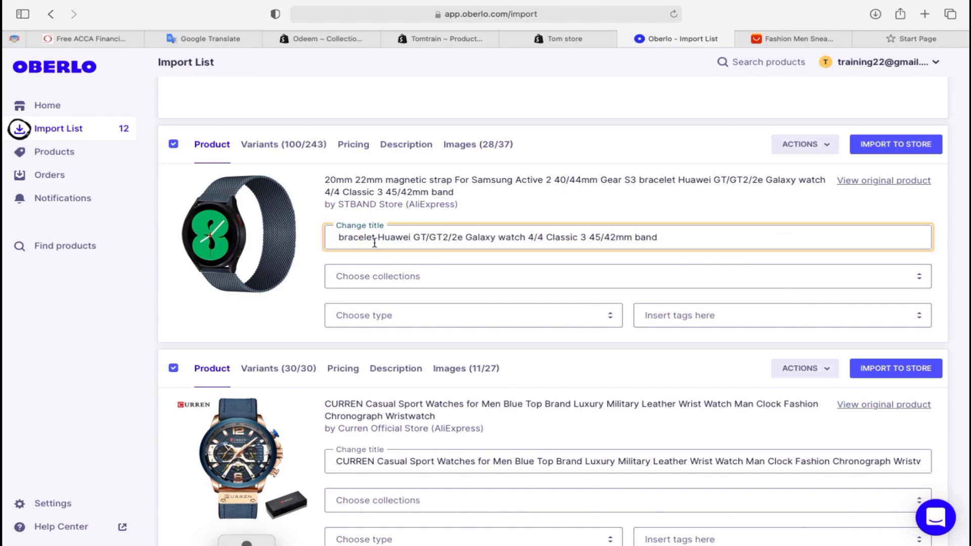
key(BackSpace)
text(B)
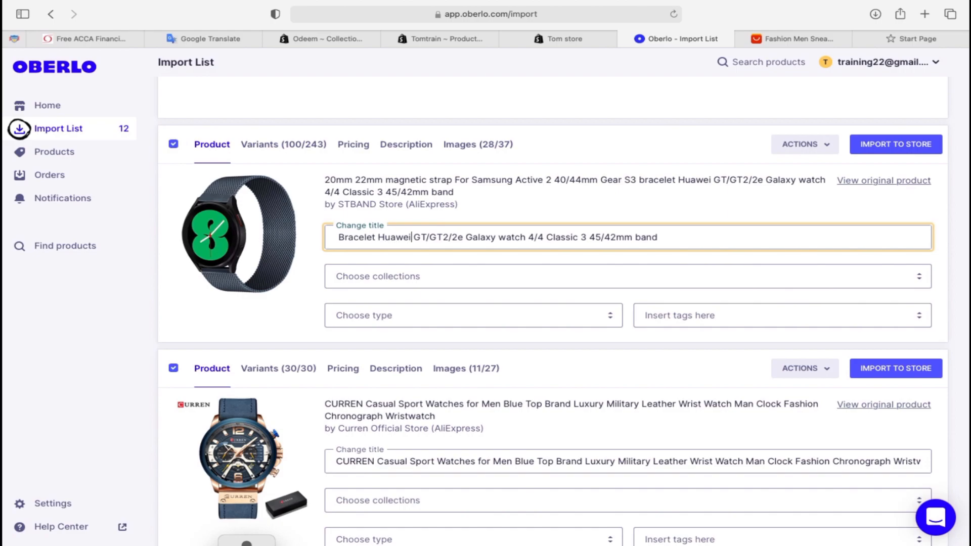
click(673, 234)
Assign the magnetic watch strap product to the Watches collection.
click(539, 278)
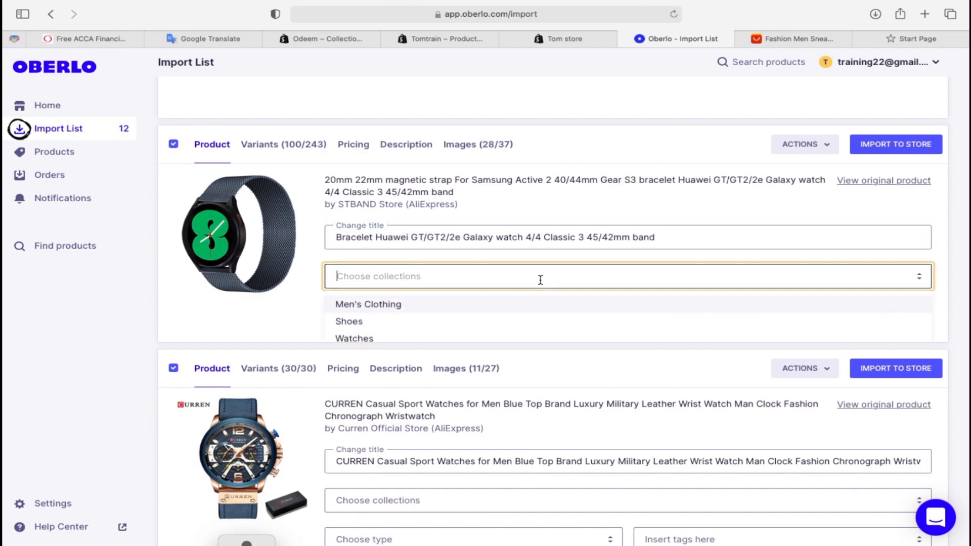
click(363, 338)
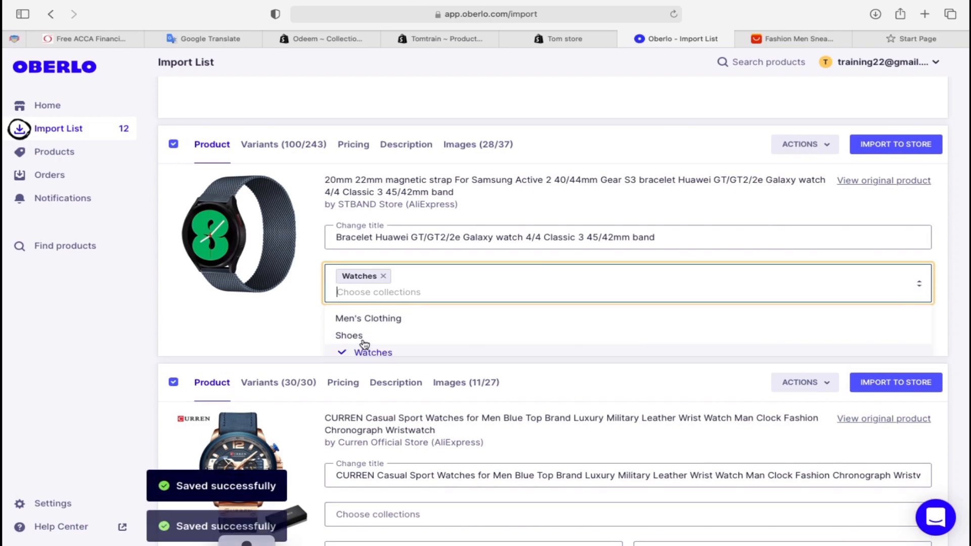
scroll(568, 362, down, 4)
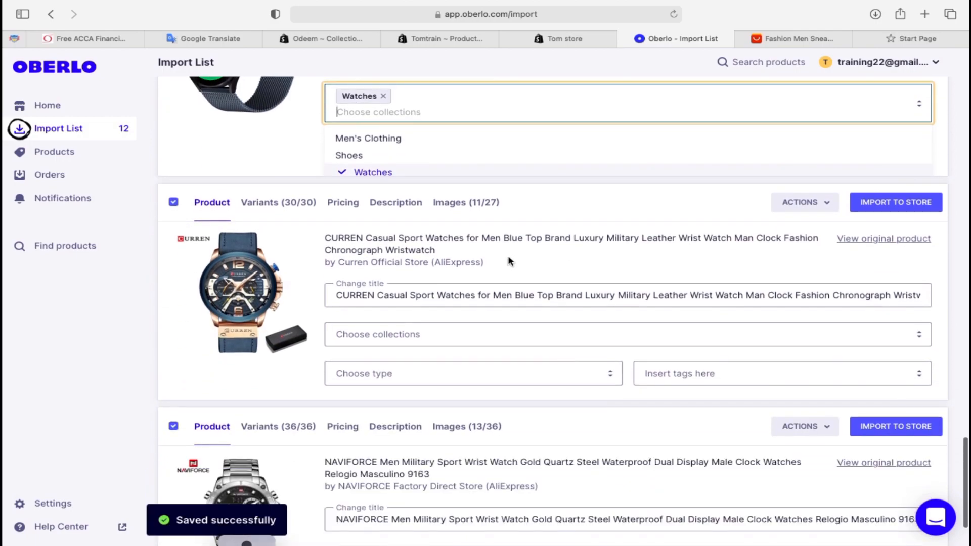
Open the list of products already imported to the store and look through it.
click(67, 152)
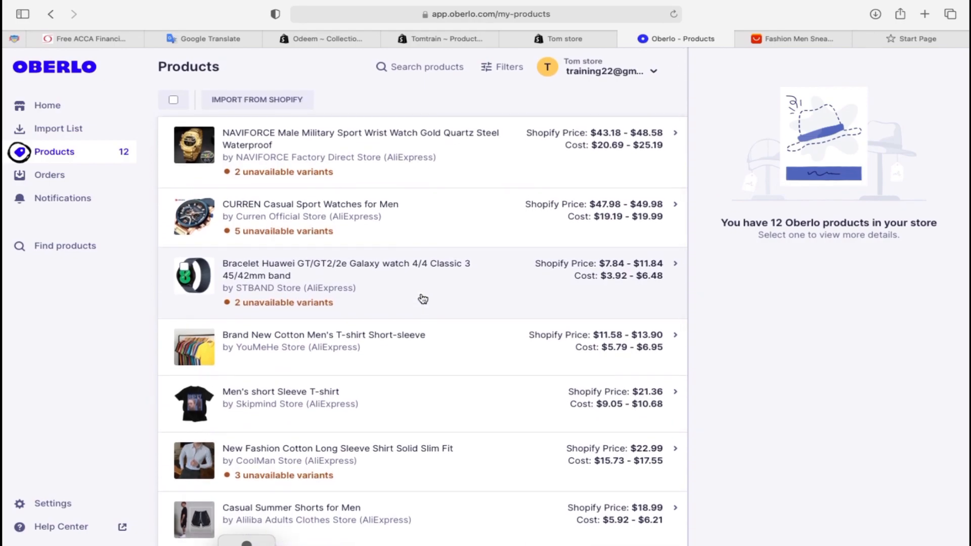
scroll(422, 299, down, 2)
scroll(423, 298, up, 2)
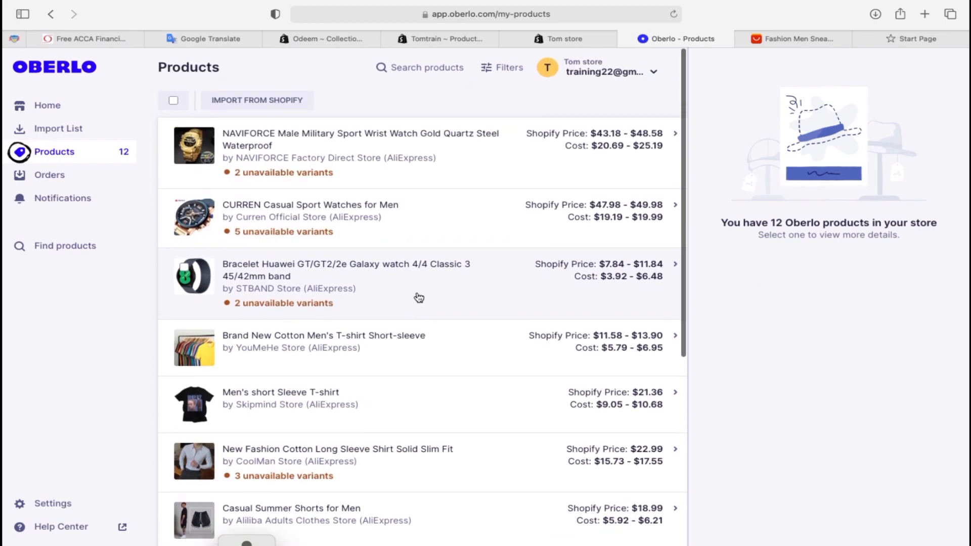
View the NAVIFORCE watch's details, examining its prices, supplier product, variants, price auto-update setting and the replace and delete options.
click(293, 172)
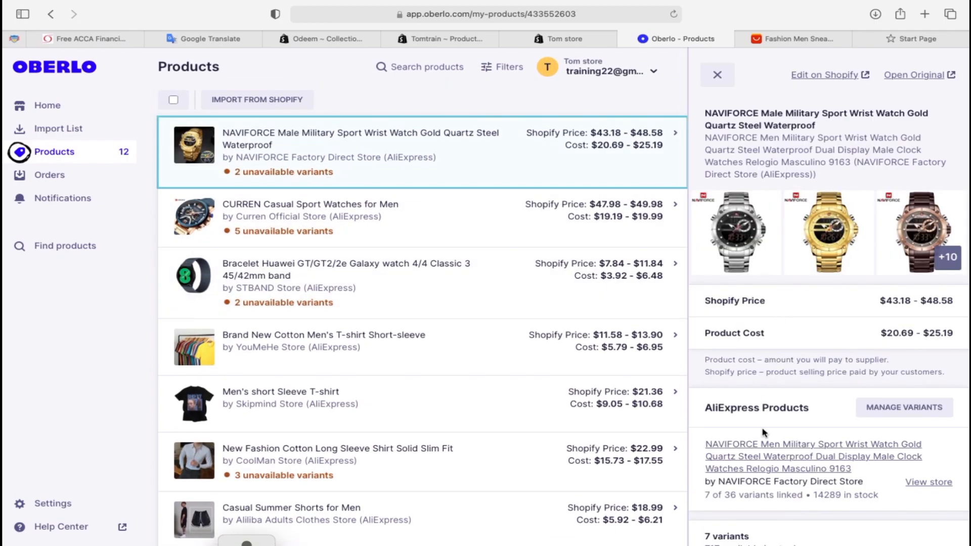
scroll(763, 430, down, 3)
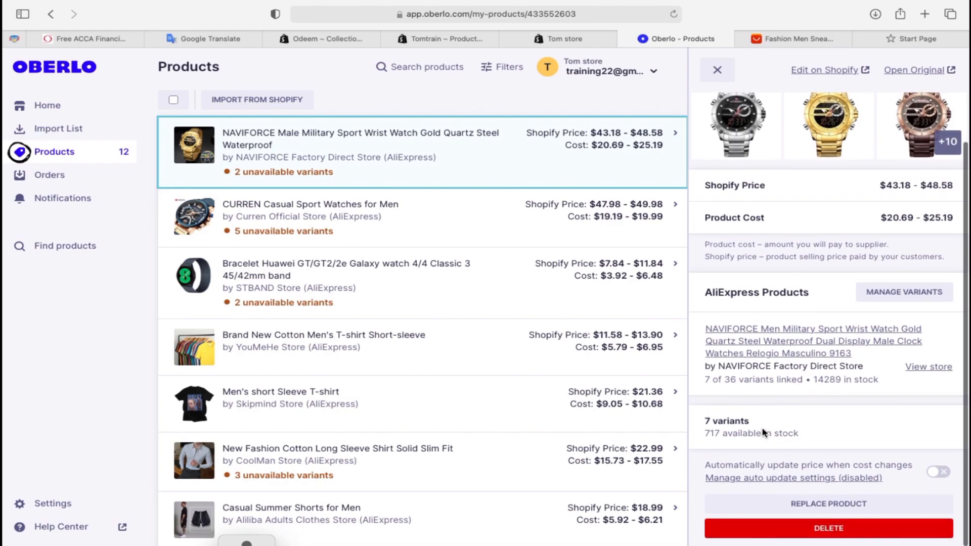
scroll(763, 431, up, 3)
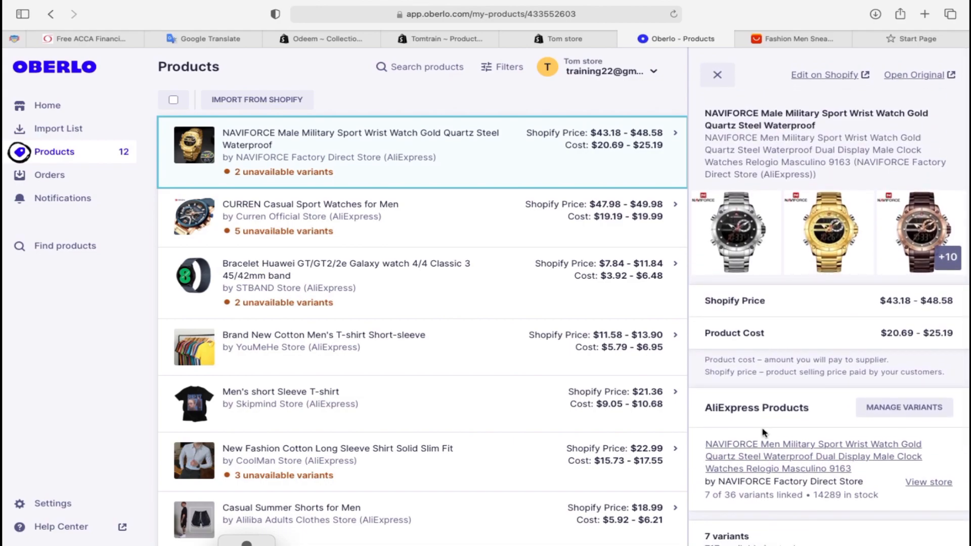
scroll(763, 430, down, 3)
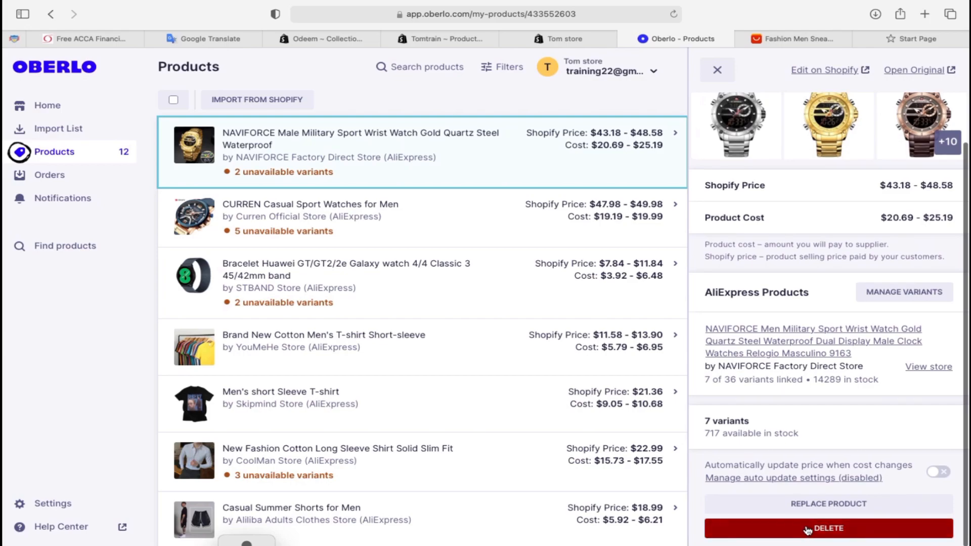
Delete the NAVIFORCE watch product and confirm its removal from the store.
click(825, 527)
click(602, 360)
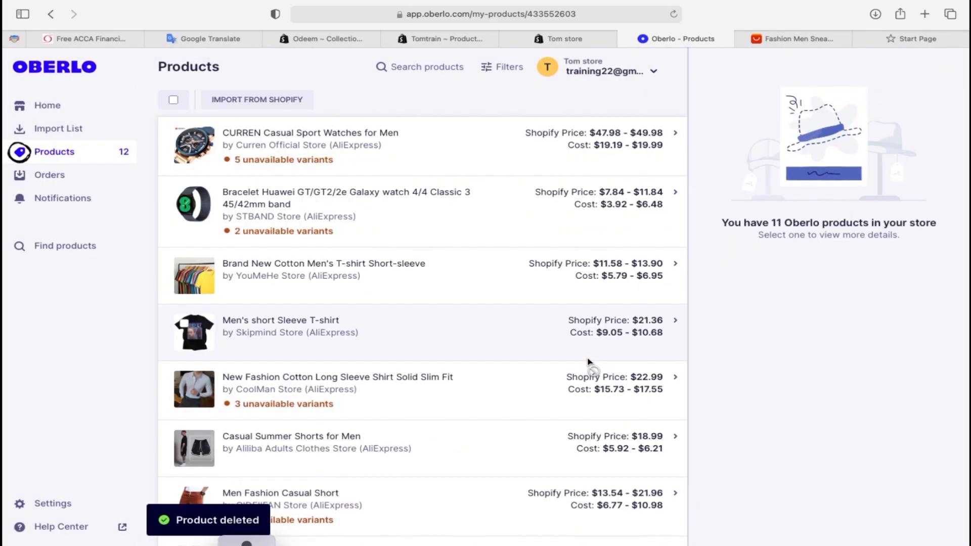
Open the variant management page of the CURREN Casual Sport Watches for Men product.
click(284, 145)
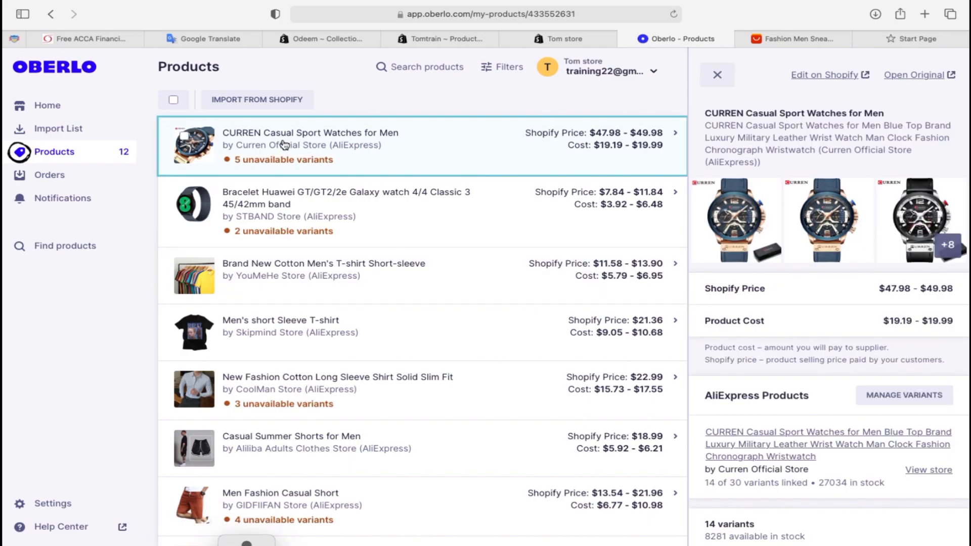
click(186, 137)
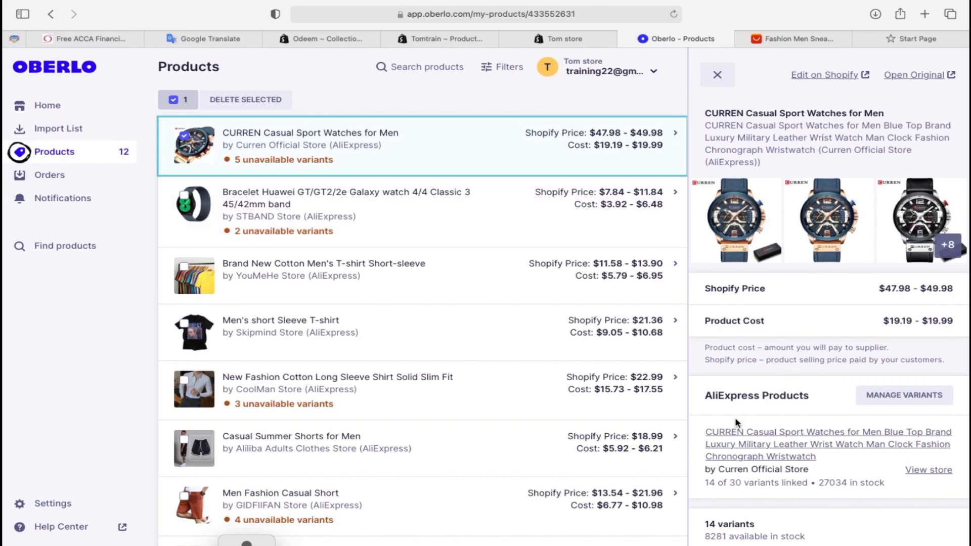
click(905, 401)
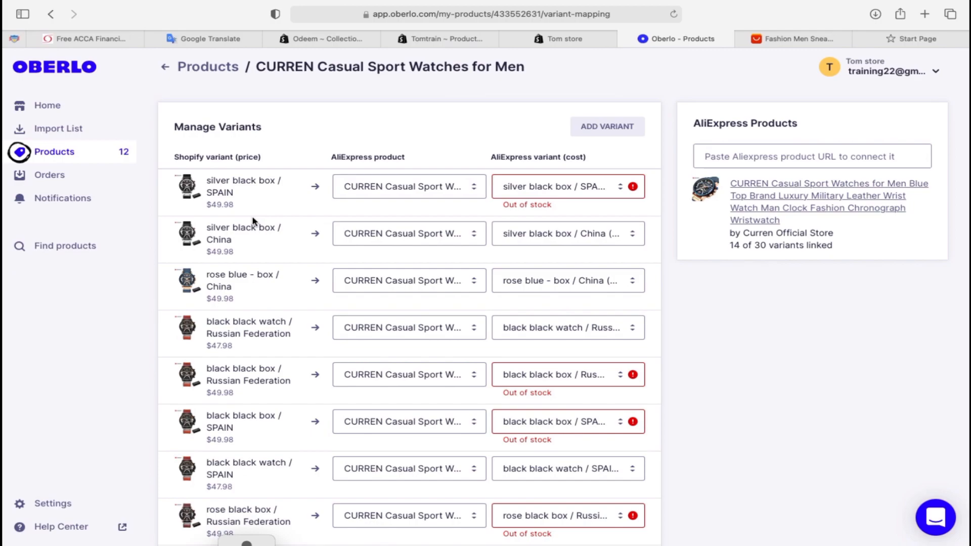
Check the supplier product options for the silver black box / SPAIN variant and map it to black black watch / China.
click(616, 192)
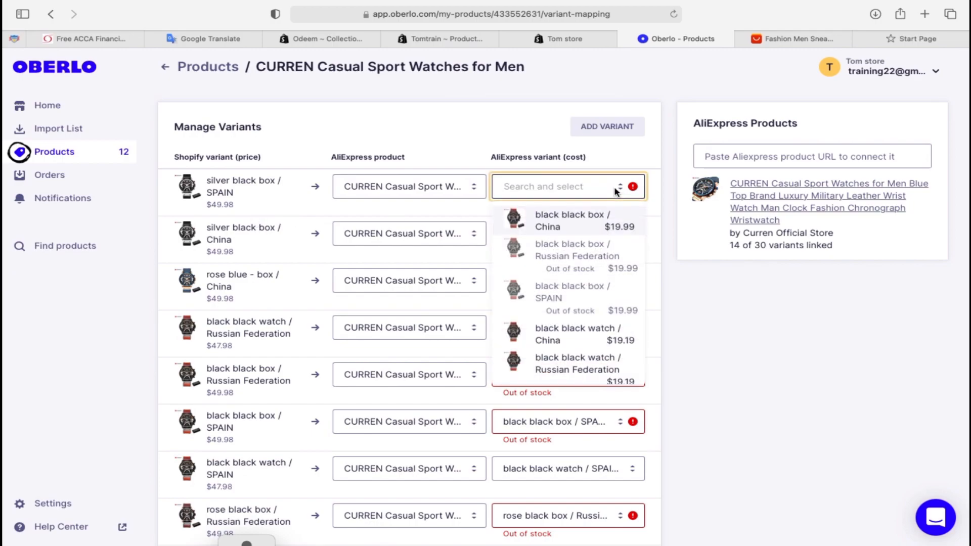
click(743, 266)
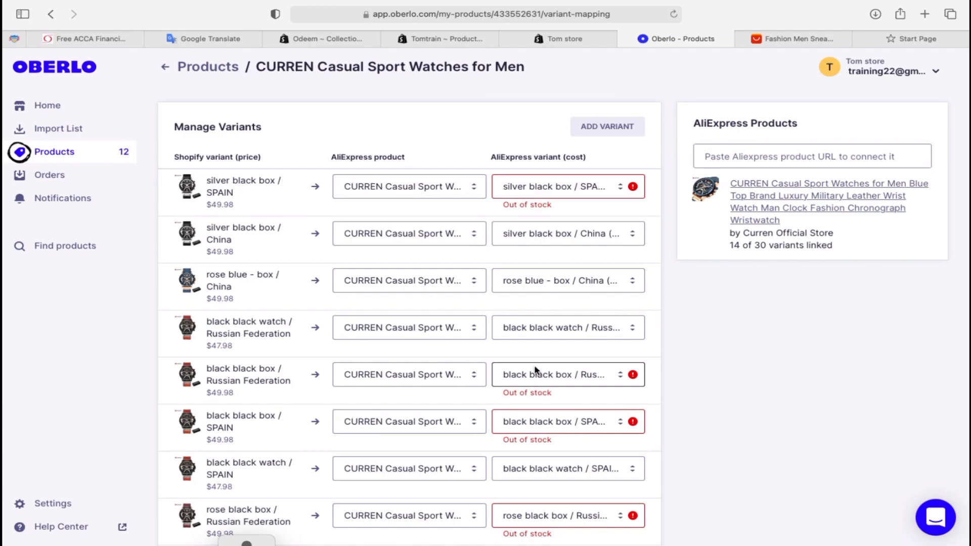
click(475, 192)
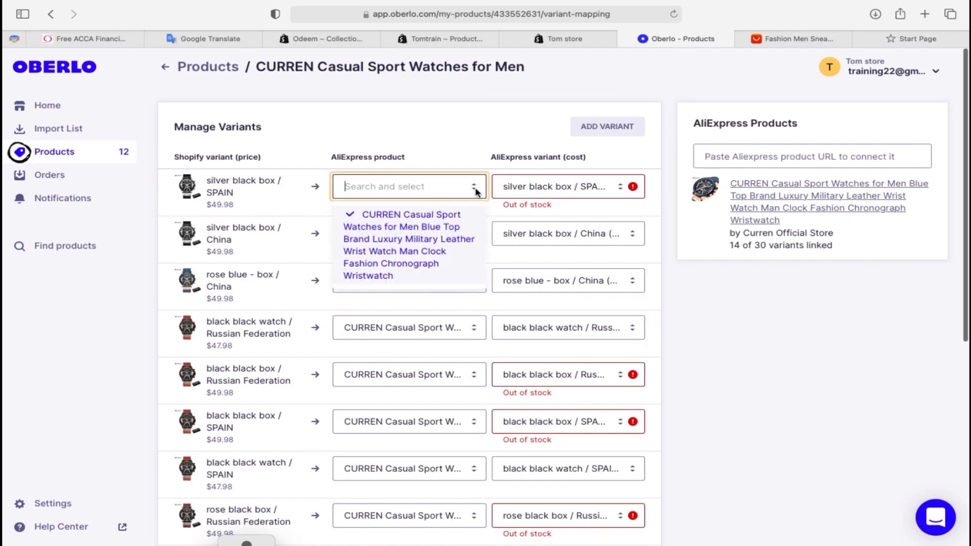
click(594, 189)
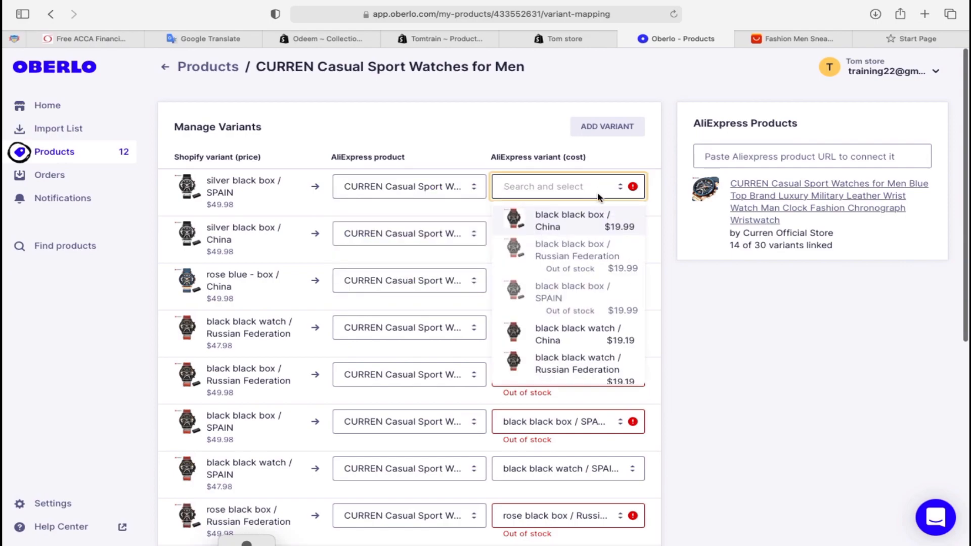
click(576, 332)
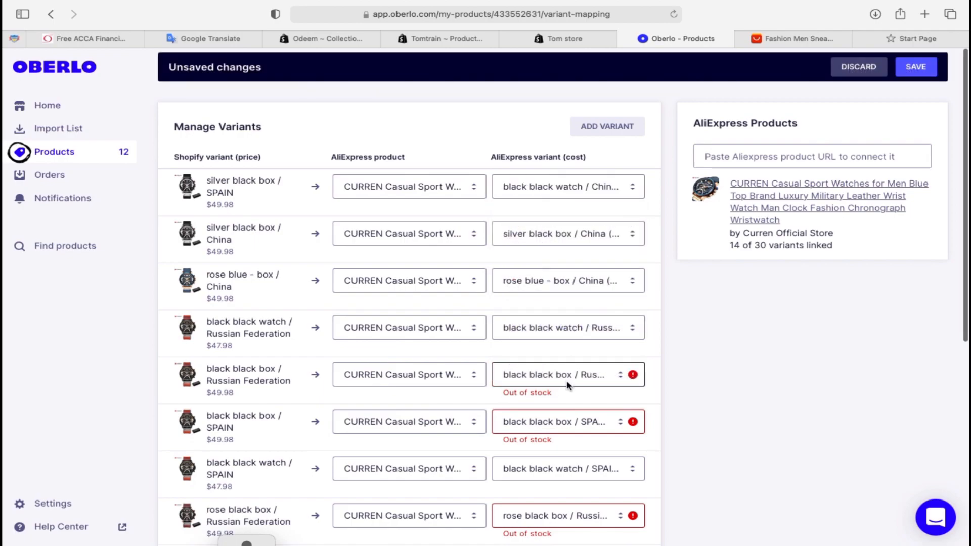
Map black black box / Russian Federation to the black black watch / SPAIN supplier variant, and black black box / SPAIN to black black watch / China.
scroll(565, 387, down, 1)
click(621, 343)
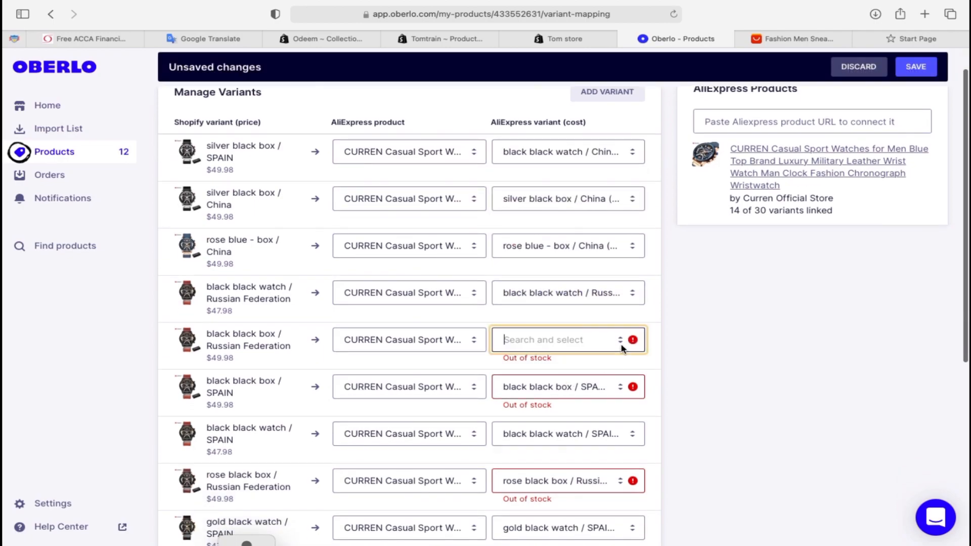
scroll(601, 430, down, 2)
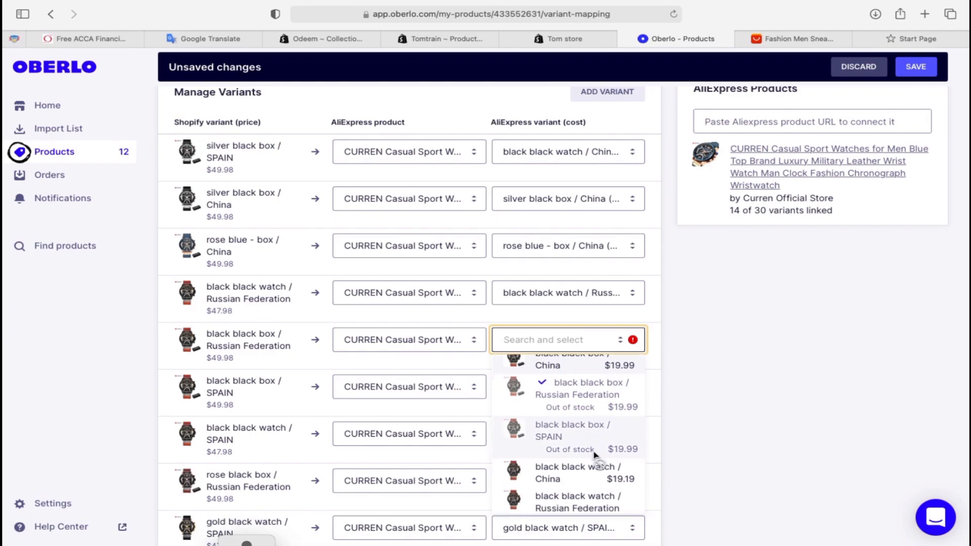
click(593, 484)
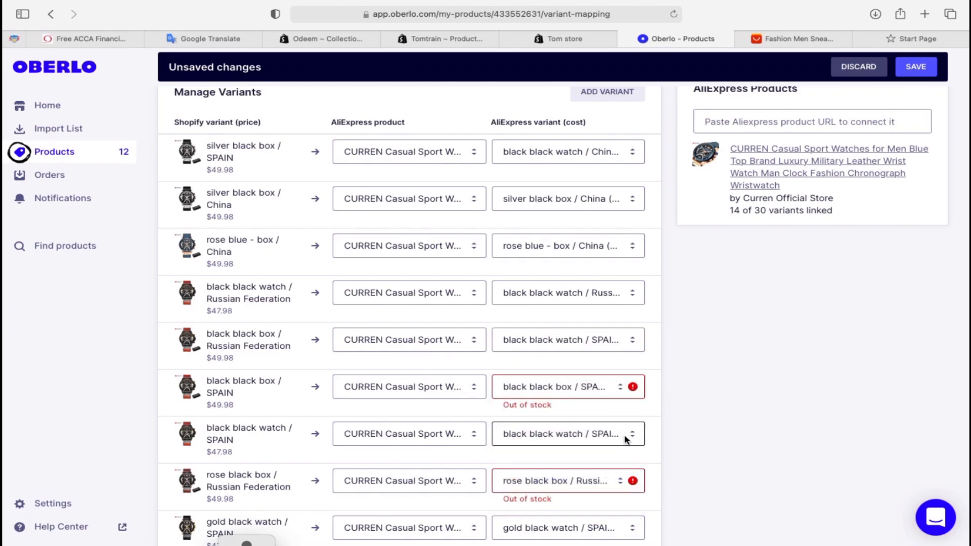
click(625, 391)
click(594, 330)
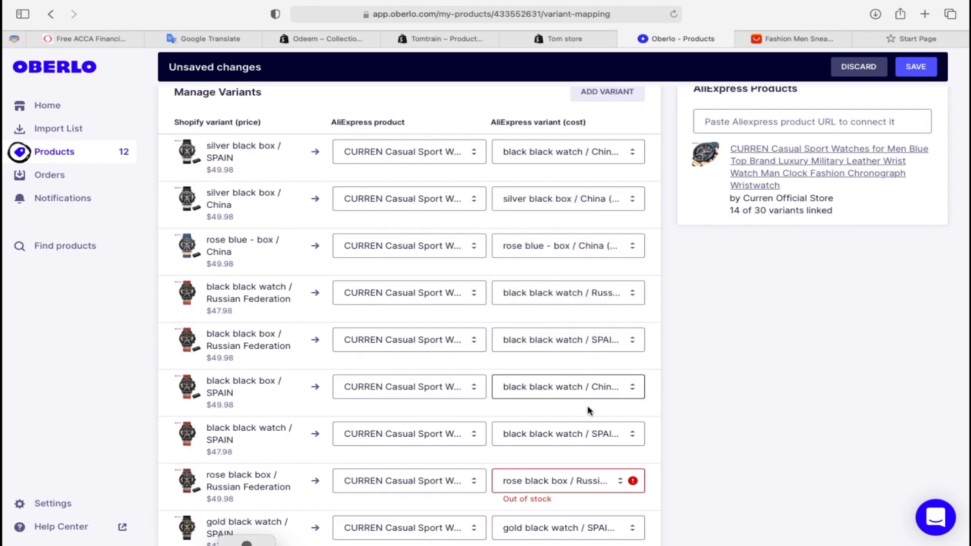
Map the rose black box / Russian Federation variant to the black black watch / China supplier variant.
scroll(591, 406, down, 3)
click(607, 405)
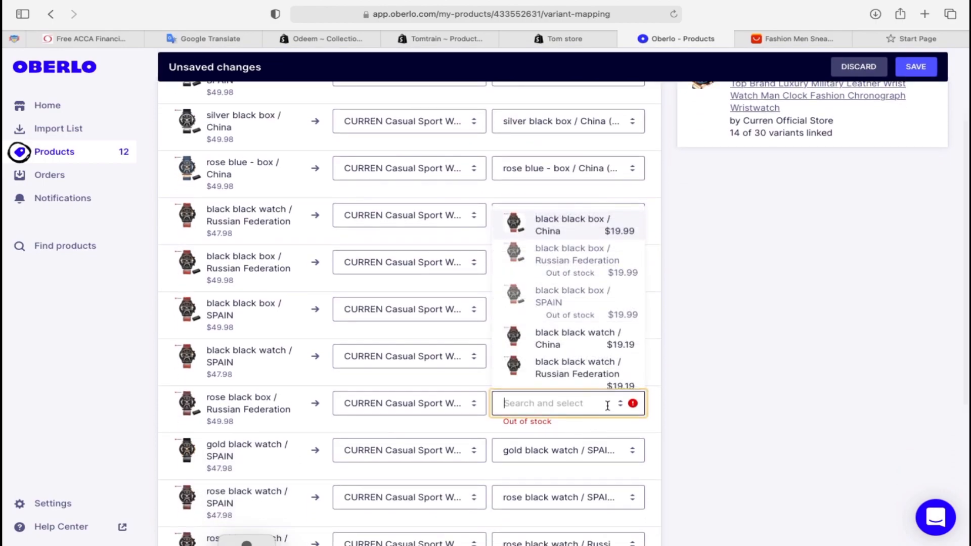
click(593, 342)
Map the gold black box / Russian Federation variant to another AliExpress variant and save the changes before returning to the product list.
scroll(564, 416, down, 5)
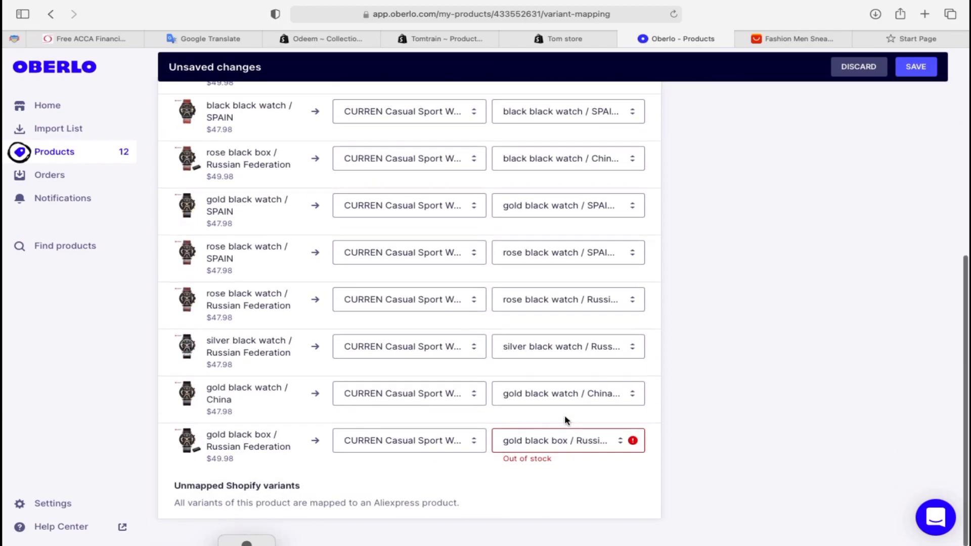
click(561, 447)
click(571, 416)
click(915, 66)
click(69, 152)
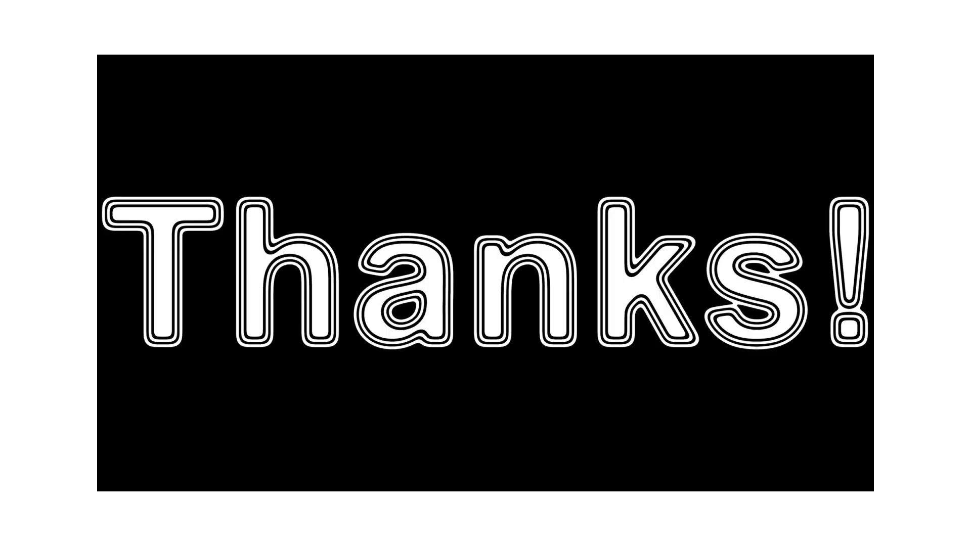